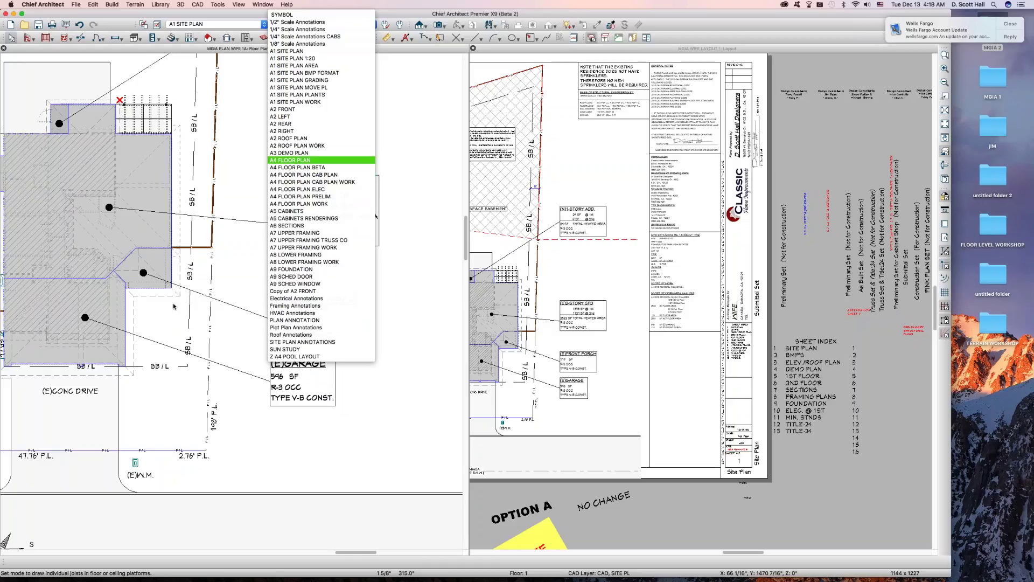
- Switch the plan to the A4 FLOOR PLAN layer set and unlock all of its layers
key("Return")
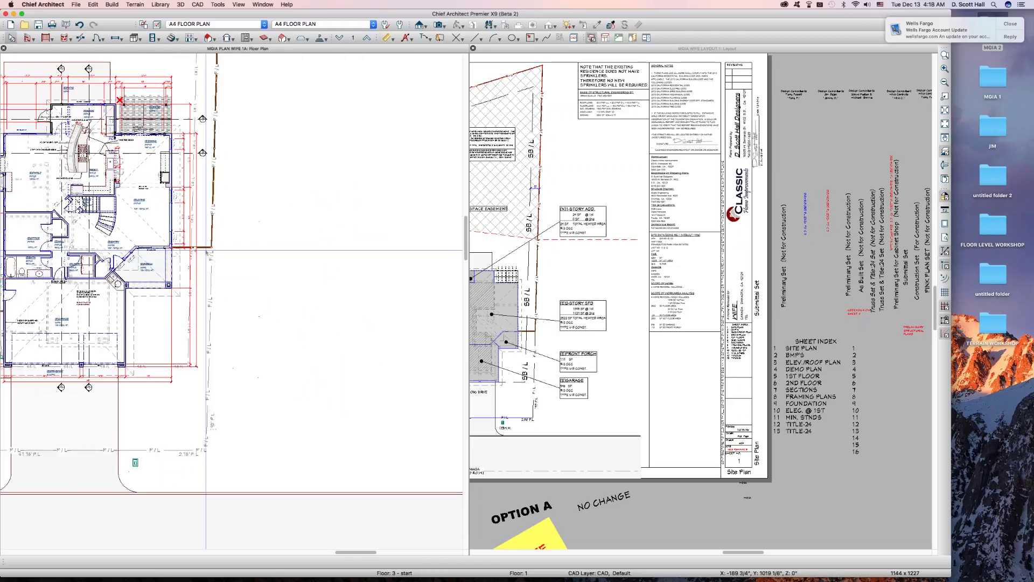
scroll(332, 251, "down", 2)
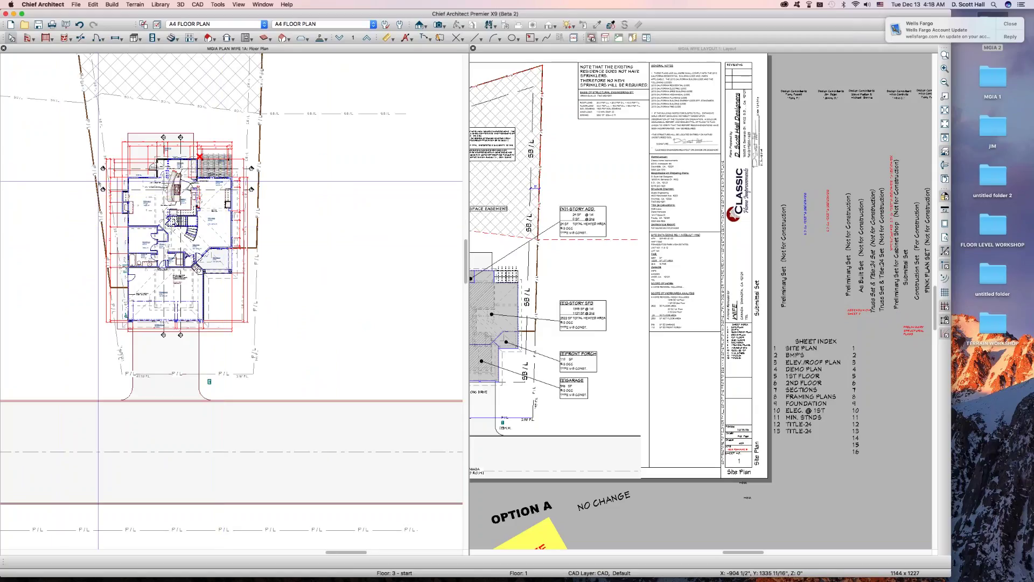
key("d")
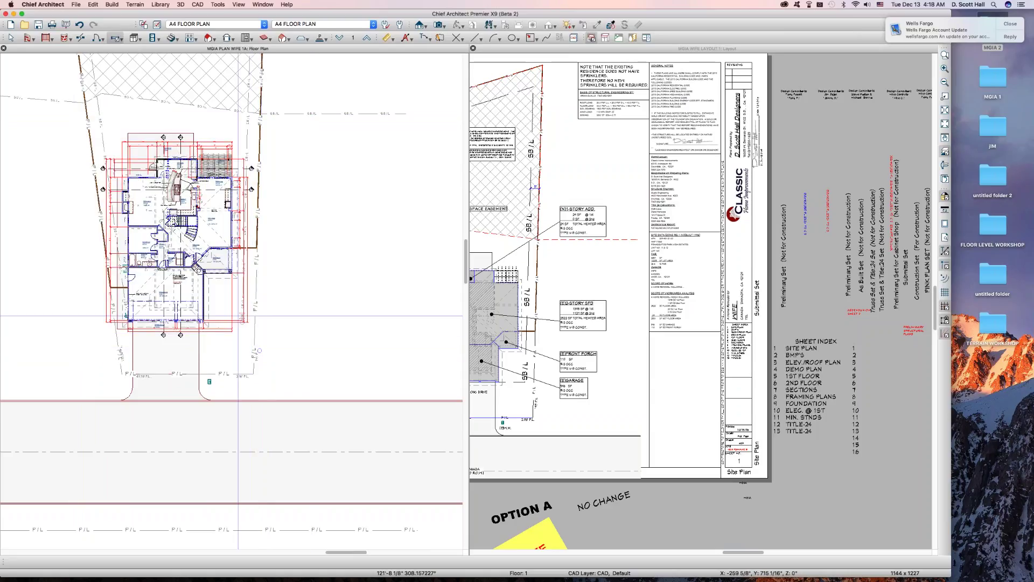
key("space")
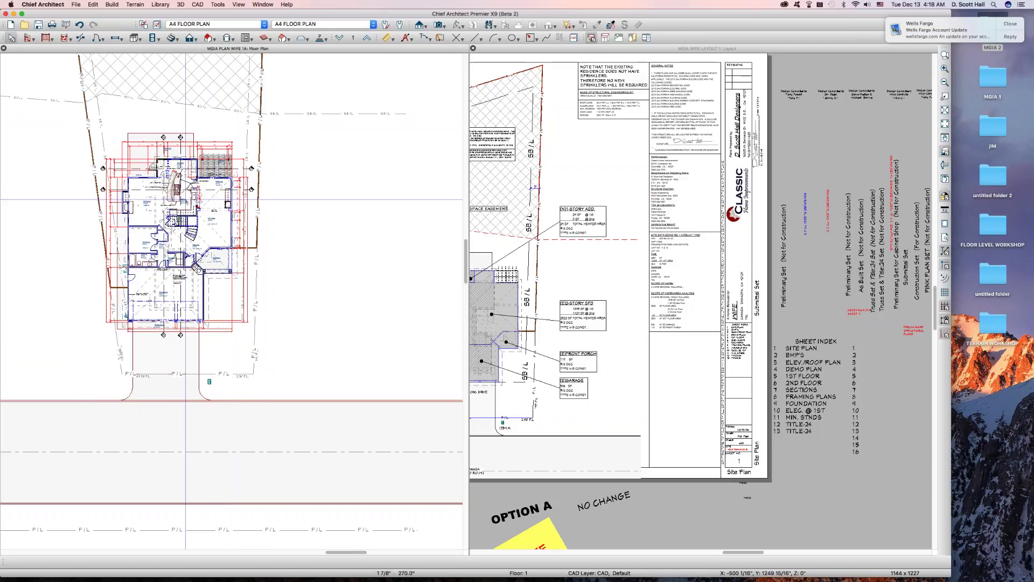
key("d")
key("super+l")
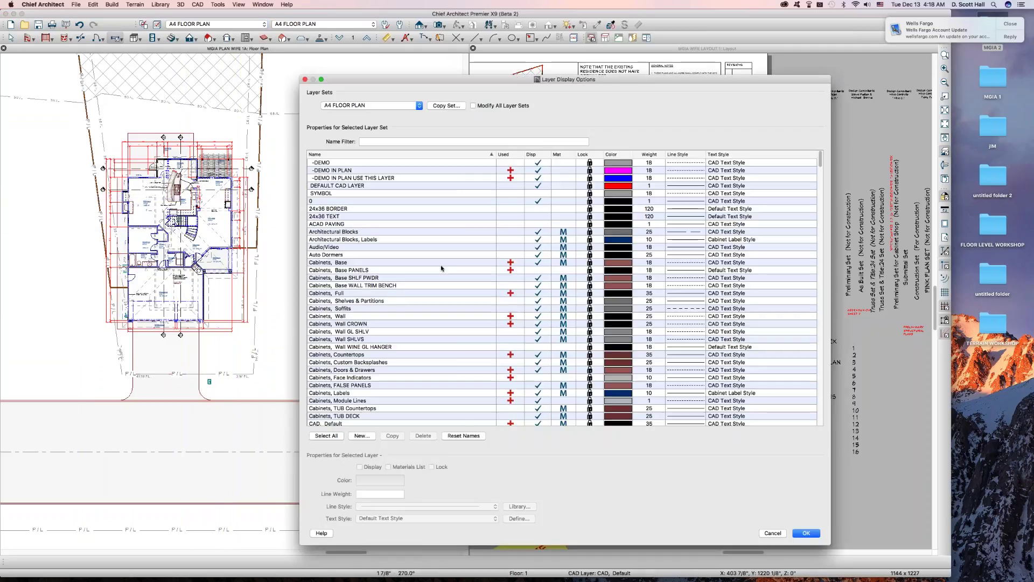
left_click(326, 435)
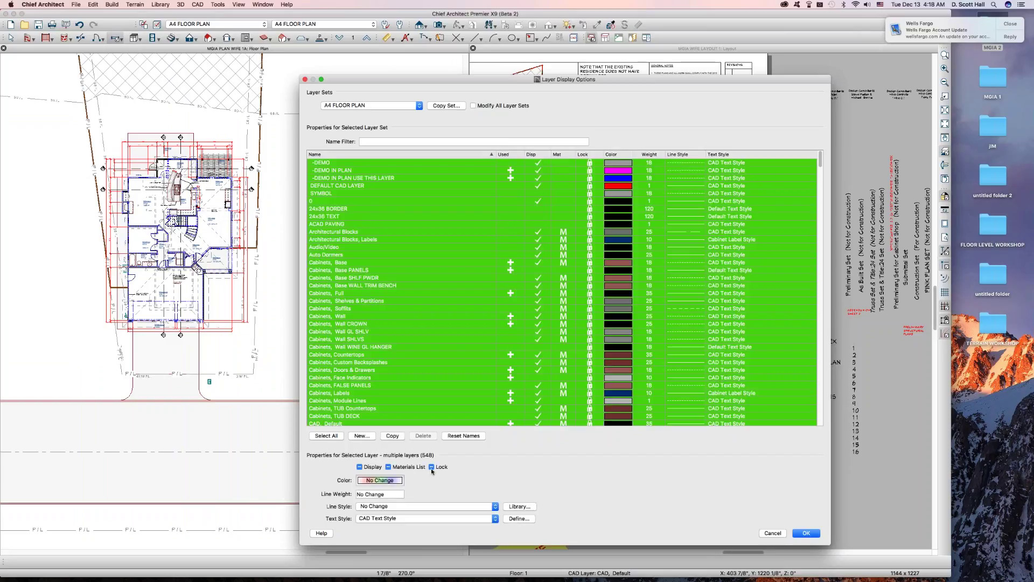
left_click(432, 467)
key("Return")
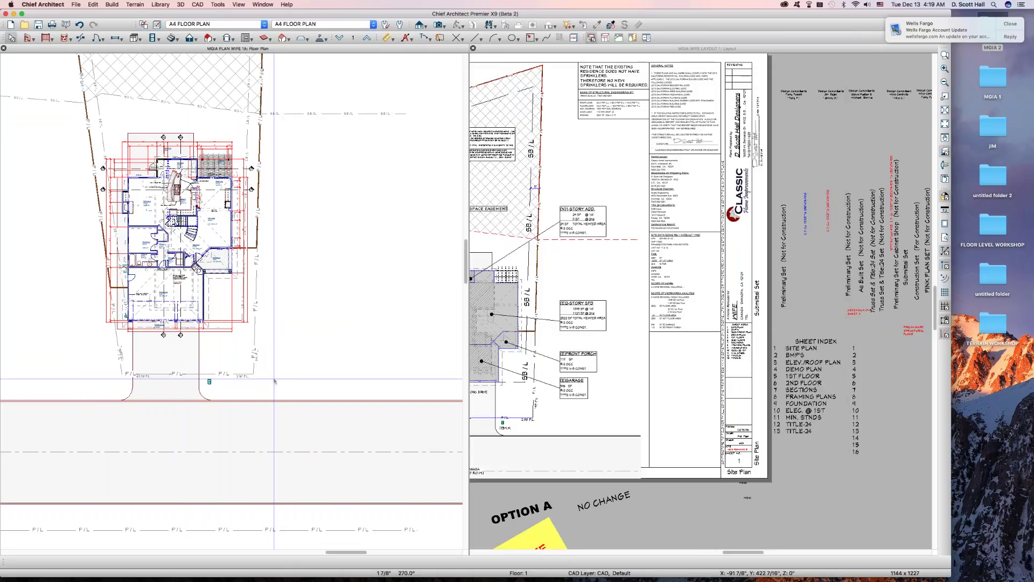
- Select all windows on the first-floor plan and delete them
key("w")
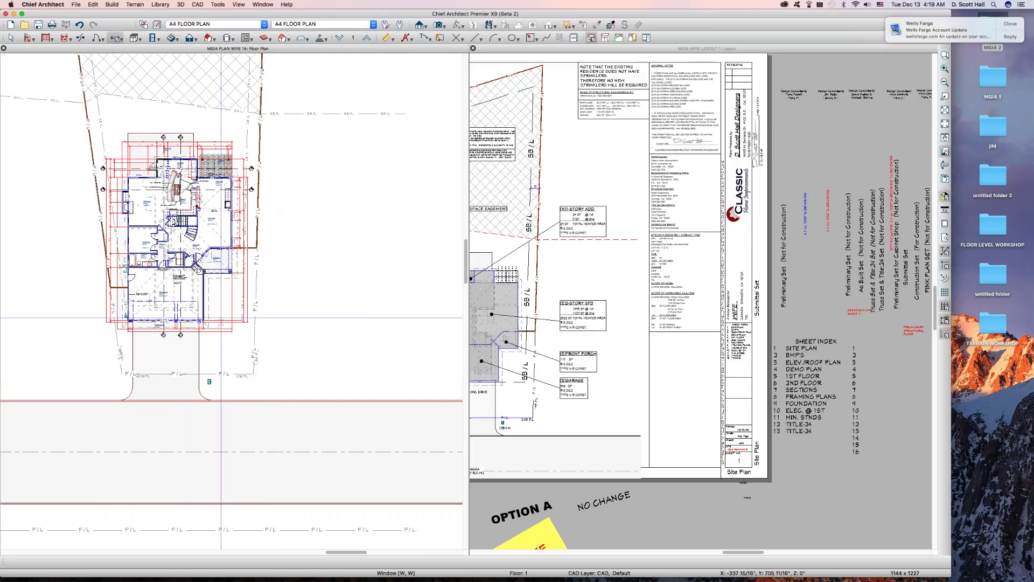
left_click_drag(63, 79, 337, 409)
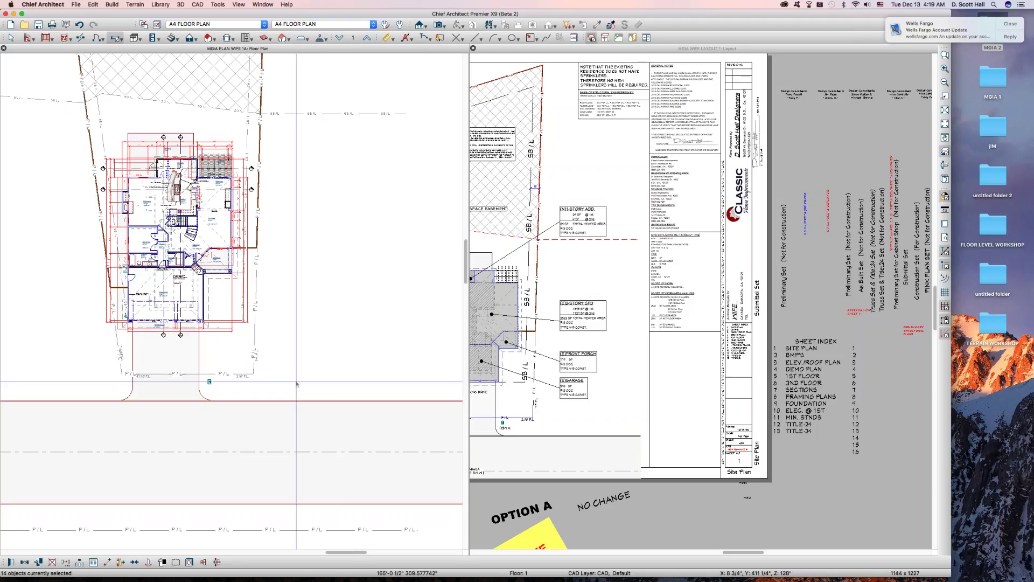
key("Escape")
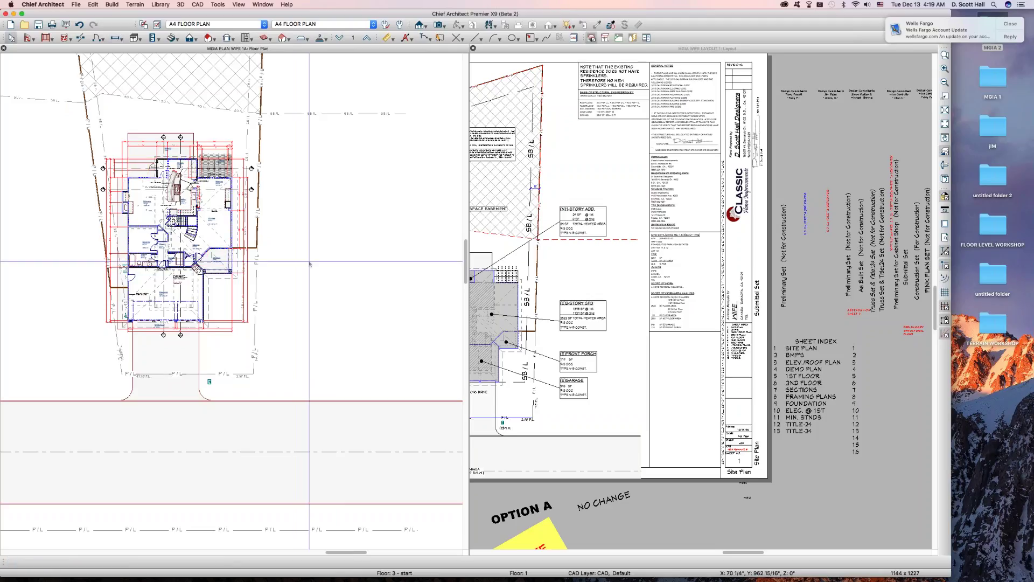
- Go up to floor 2 and delete all windows on that floor as well
key("Page_Up")
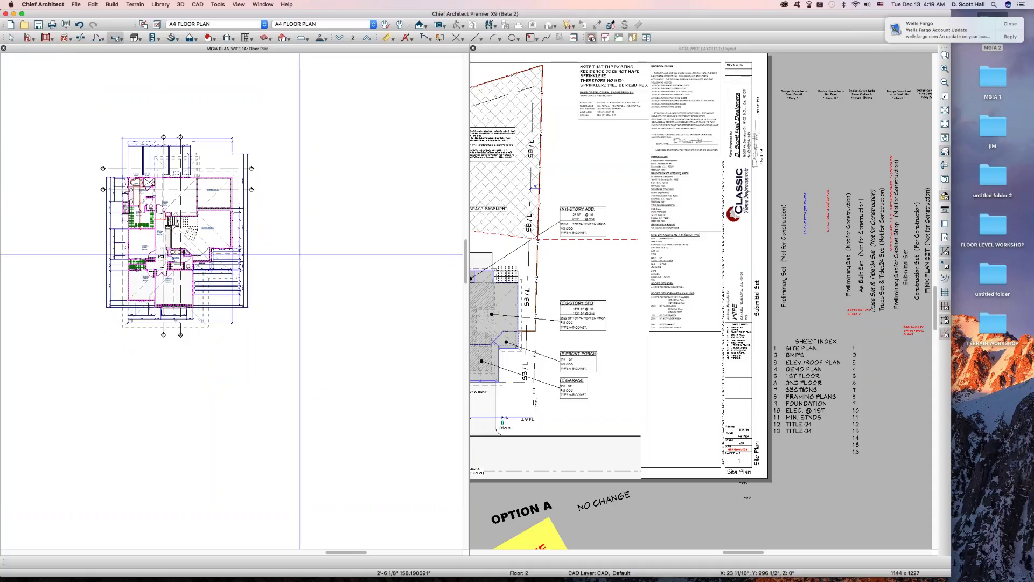
left_click_drag(65, 128, 356, 336)
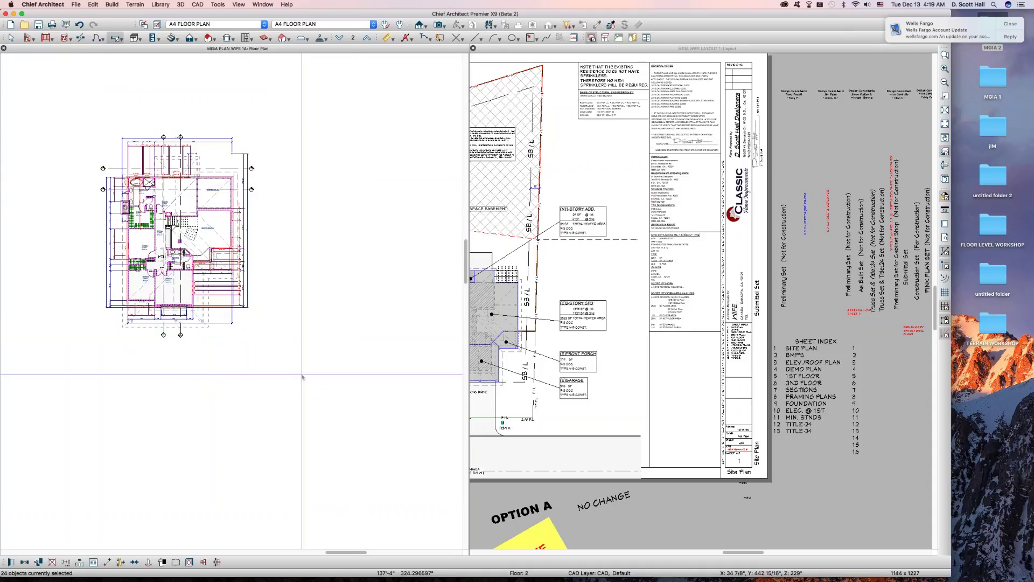
left_click(244, 400)
key("Escape")
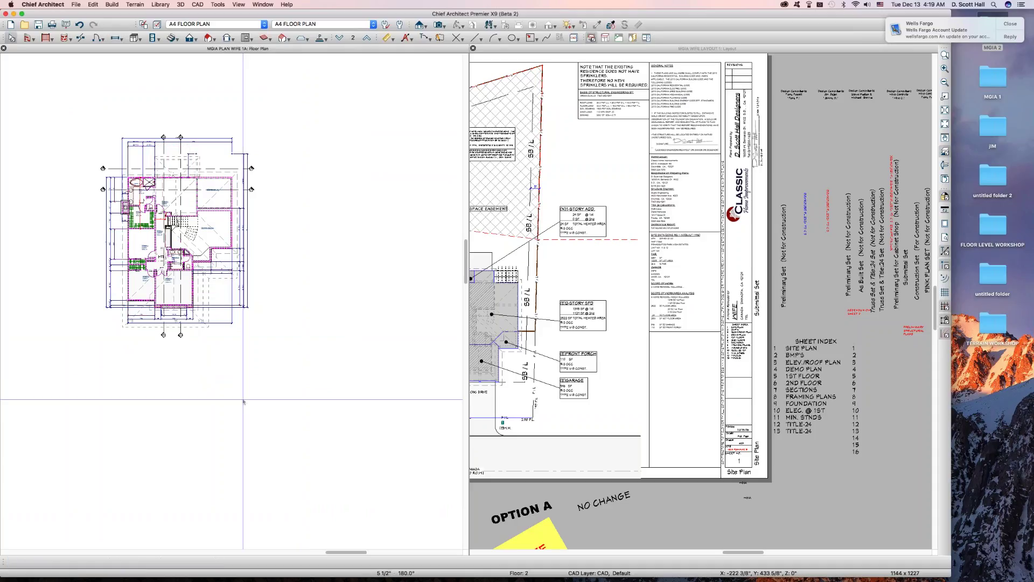
- Inspect the house from another side in an orthographic full overview, save the plan and close the camera view
key("o")
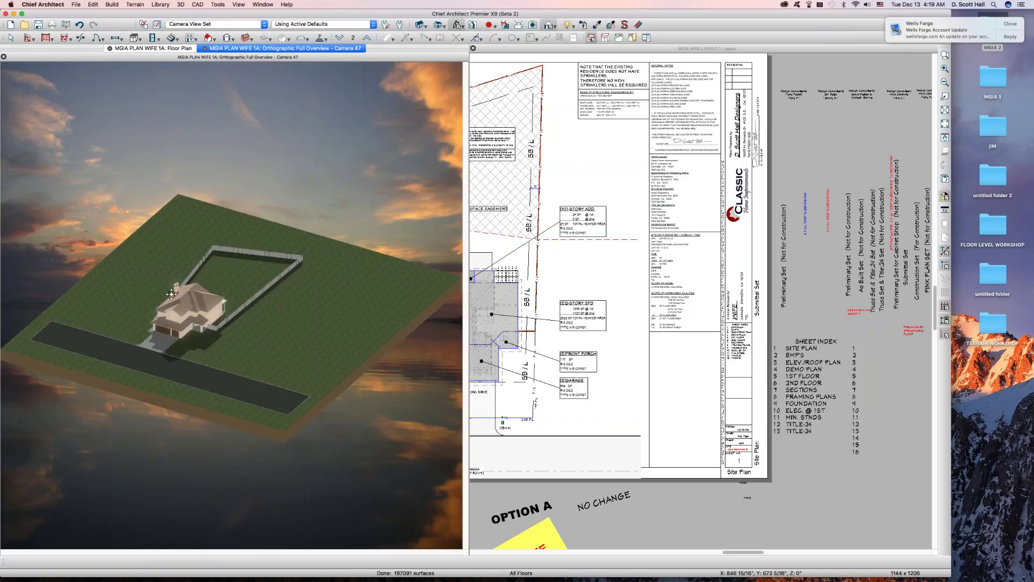
left_click_drag(187, 288, 284, 286)
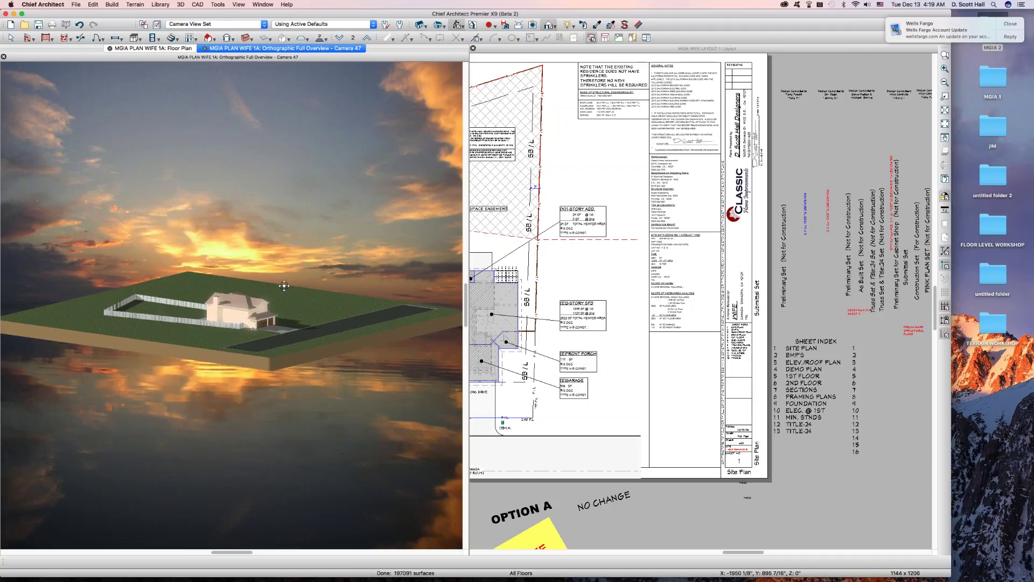
key("super+s")
key("super+w")
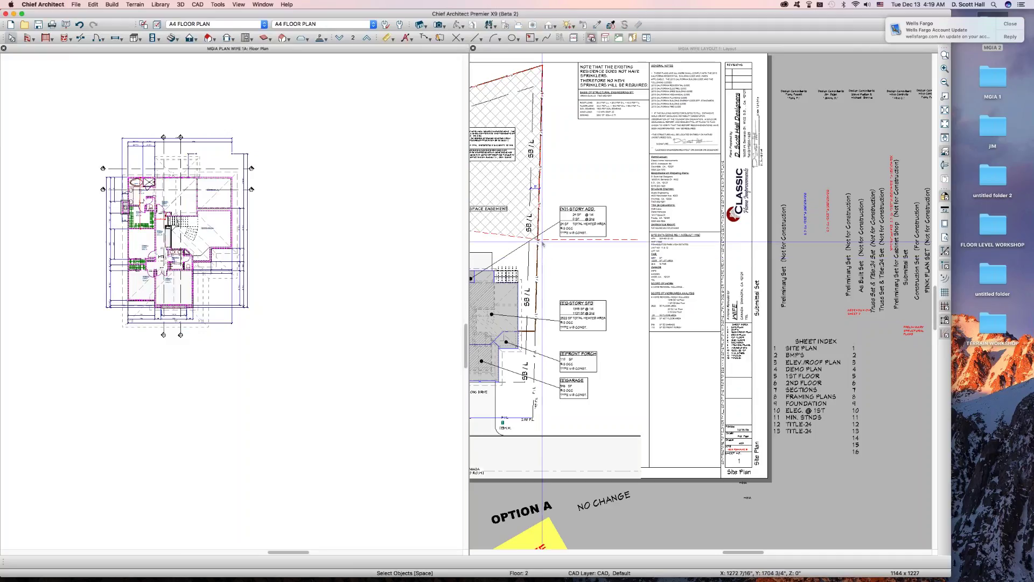
- Switch to the layout and go to page 3 with the elevations and roof plan, showing the whole sheet
left_click(542, 244)
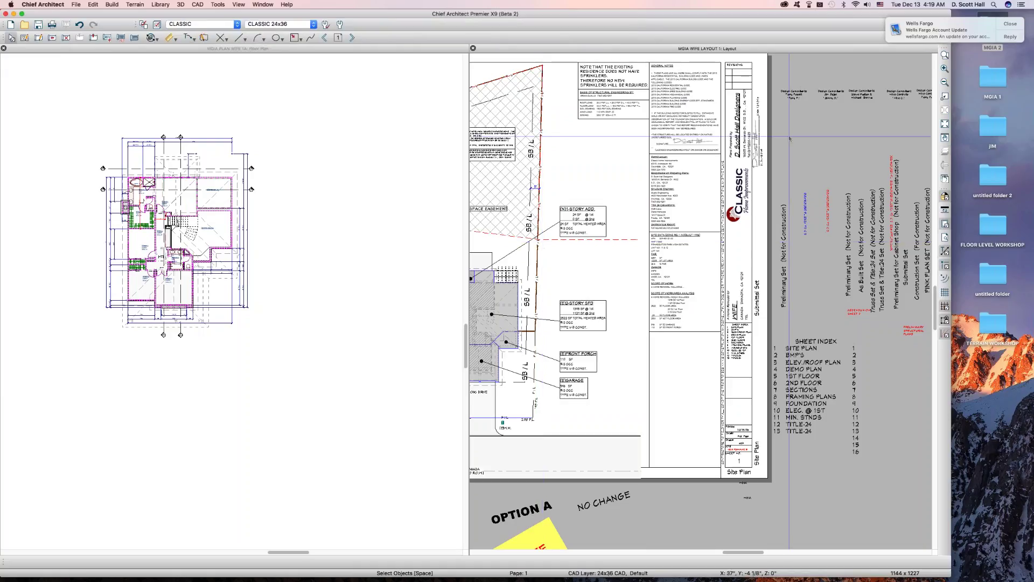
left_click(649, 345)
scroll(714, 329, "down", 1)
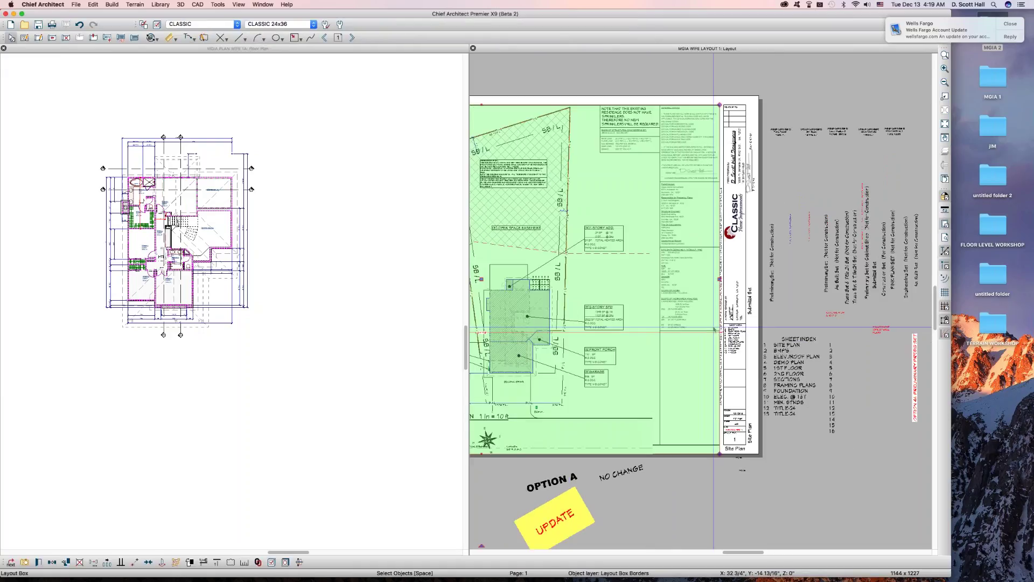
scroll(715, 328, "down", 1)
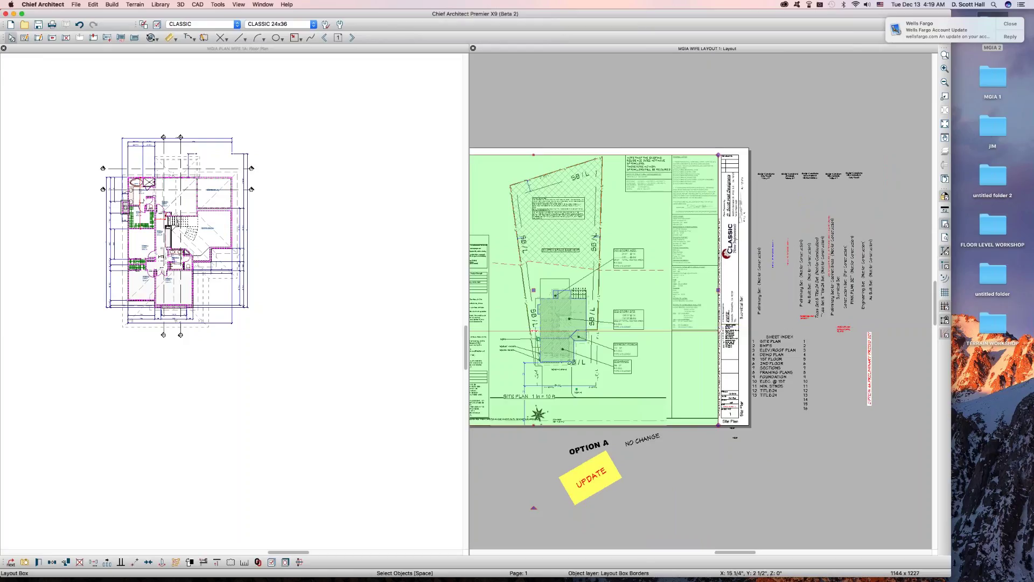
left_click(354, 38)
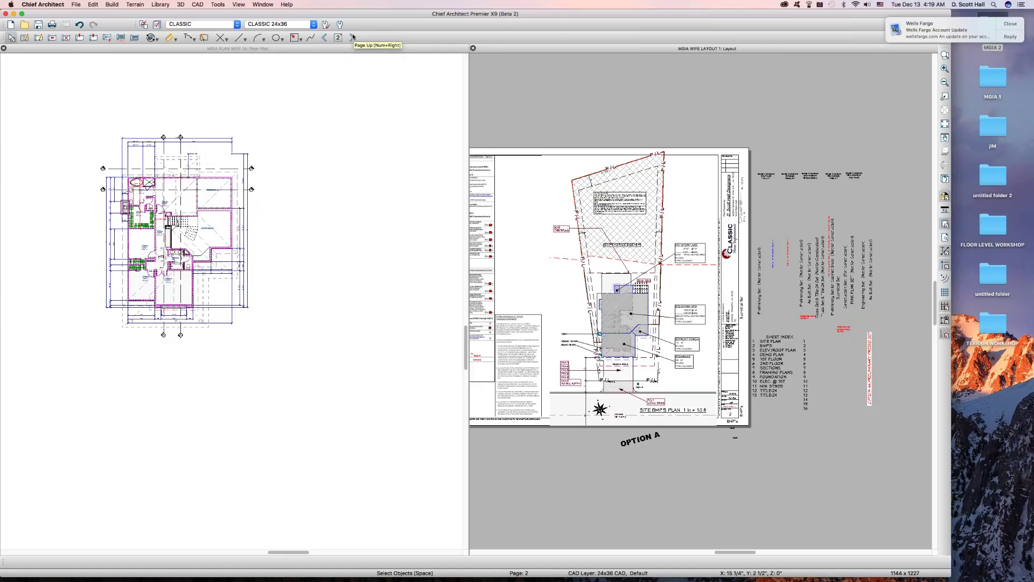
left_click(352, 37)
scroll(736, 305, "down", 3)
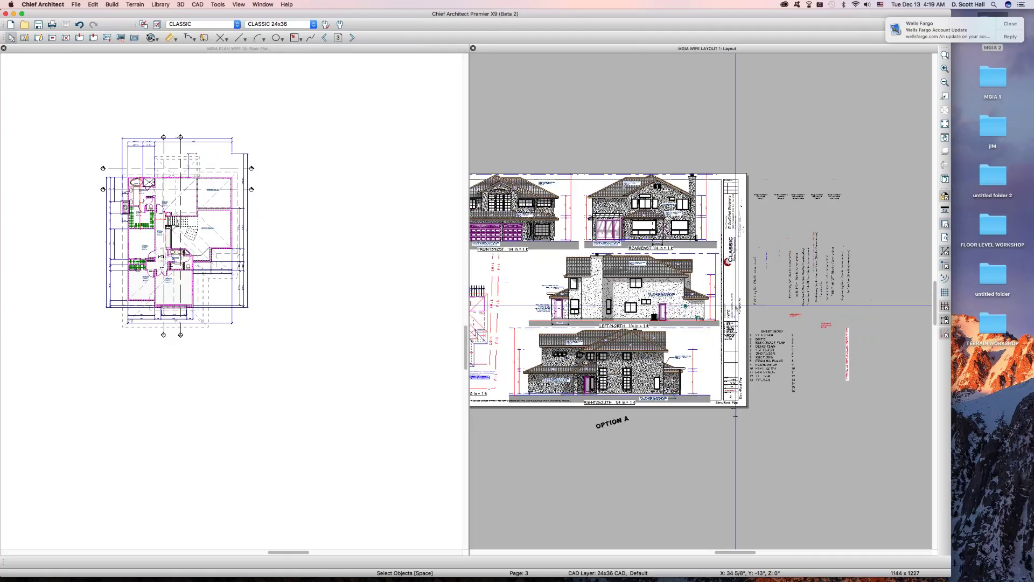
scroll(615, 267, "up", 2)
scroll(615, 267, "up", 2)
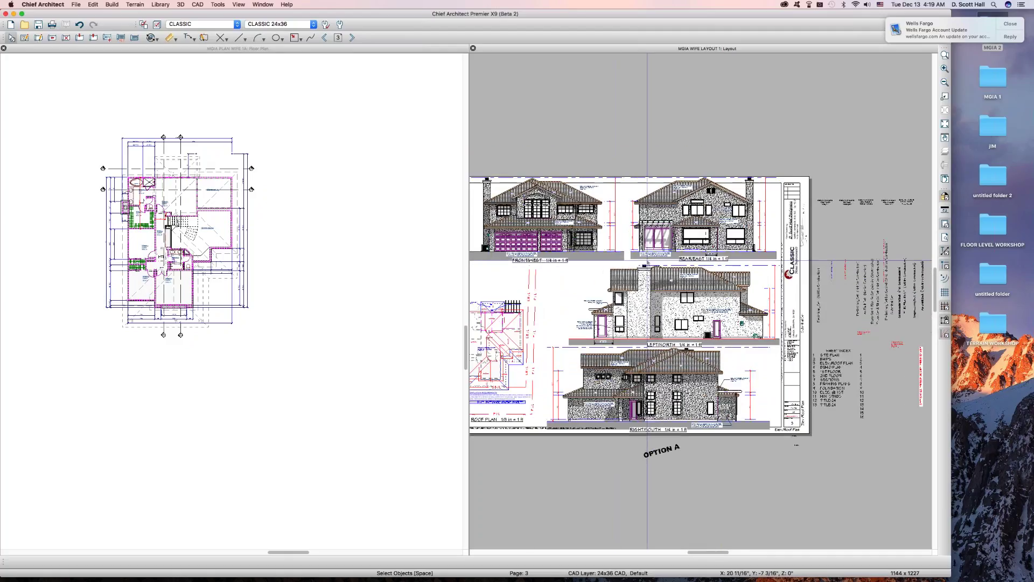
scroll(533, 245, "down", 2)
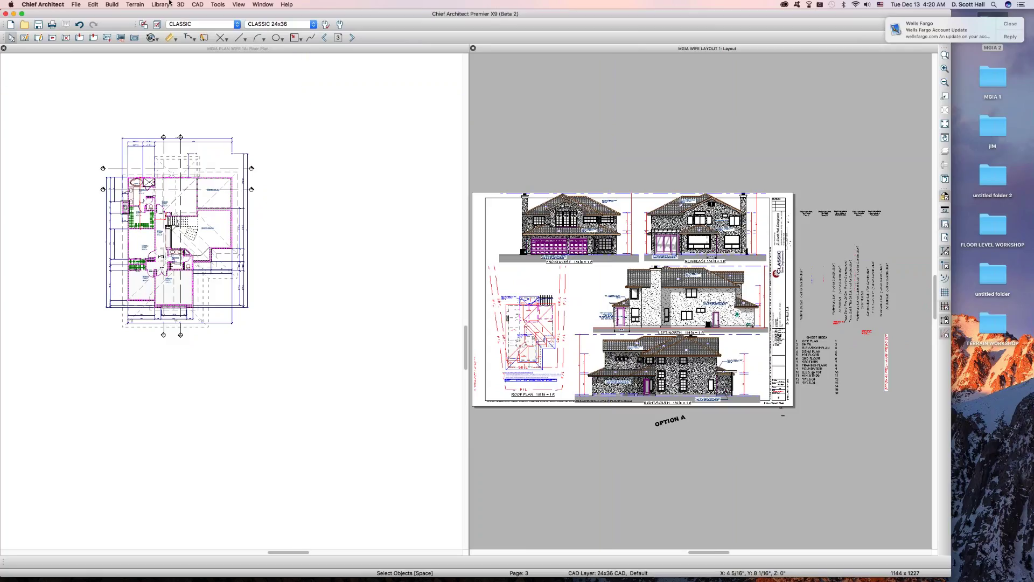
- Update the elevation views on layout page 3 from the changed plan
left_click(217, 5)
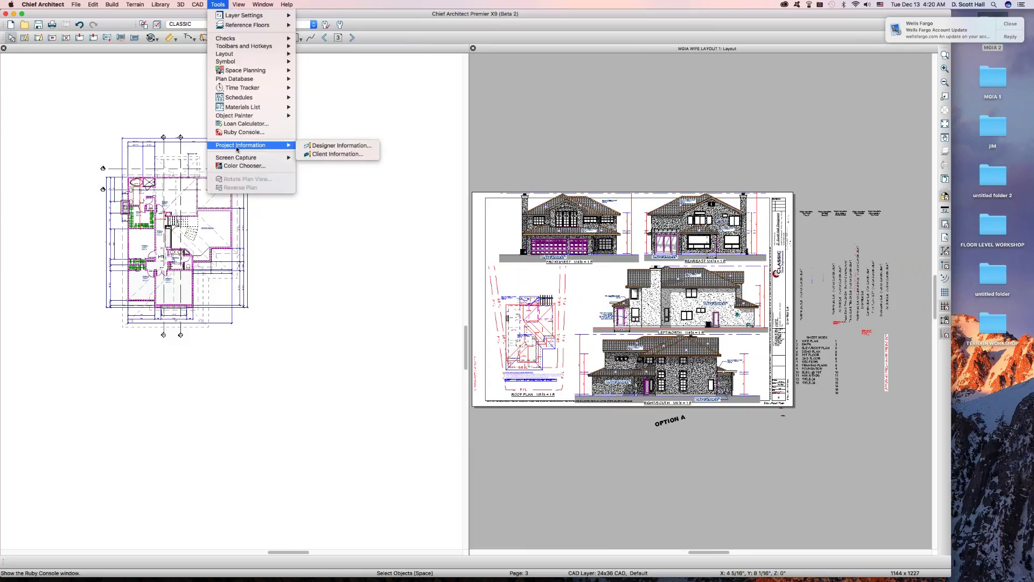
left_click(607, 176)
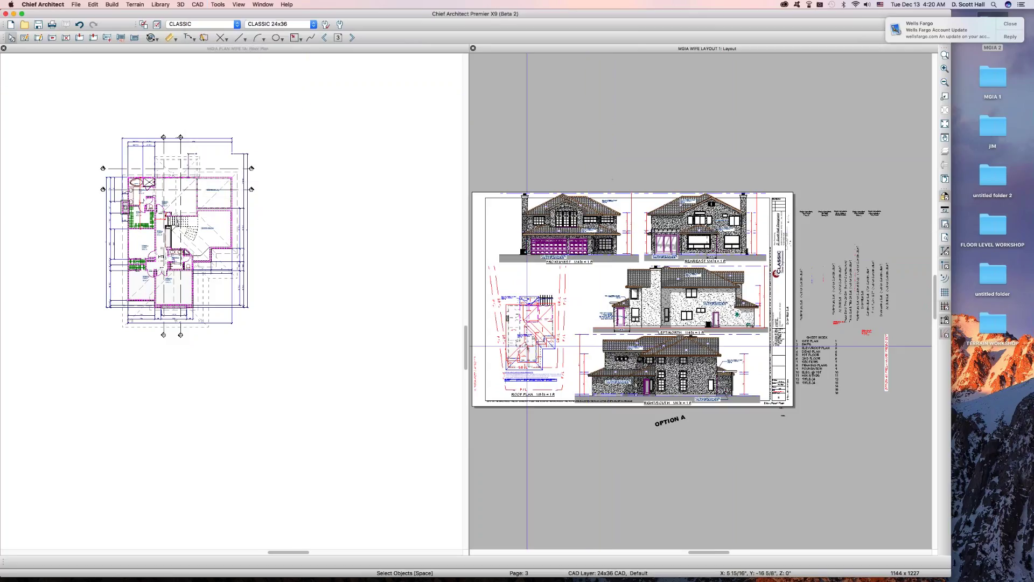
left_click(593, 345)
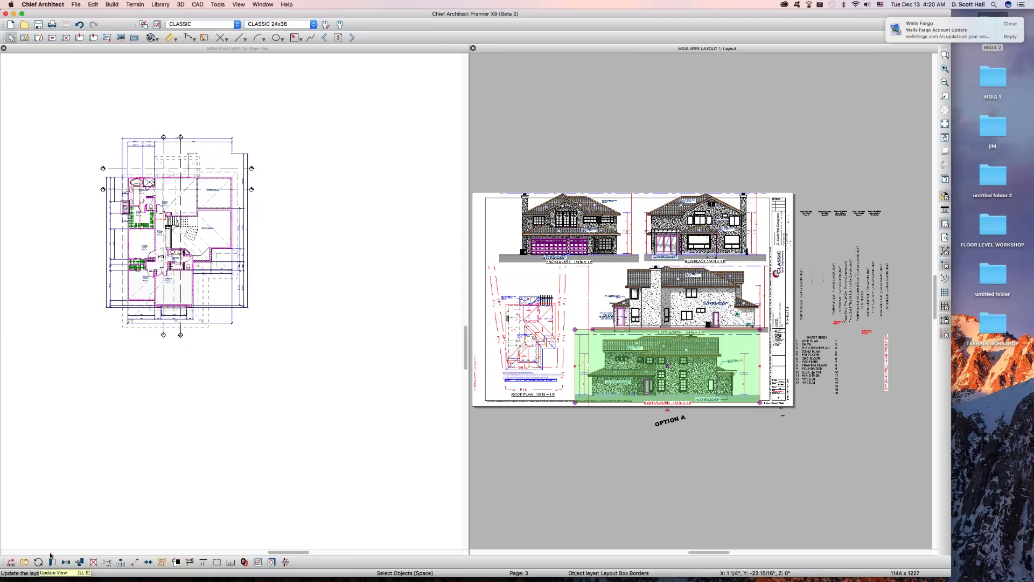
key("Escape")
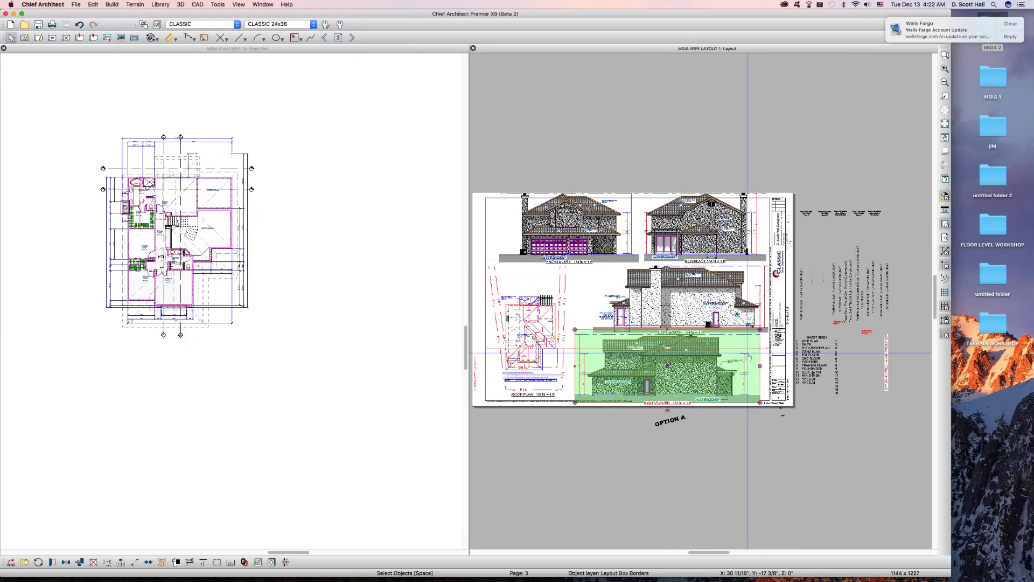
- Go to layout page 7 and select the lower of the two long building sections on the sheet
type("7")
key("Return")
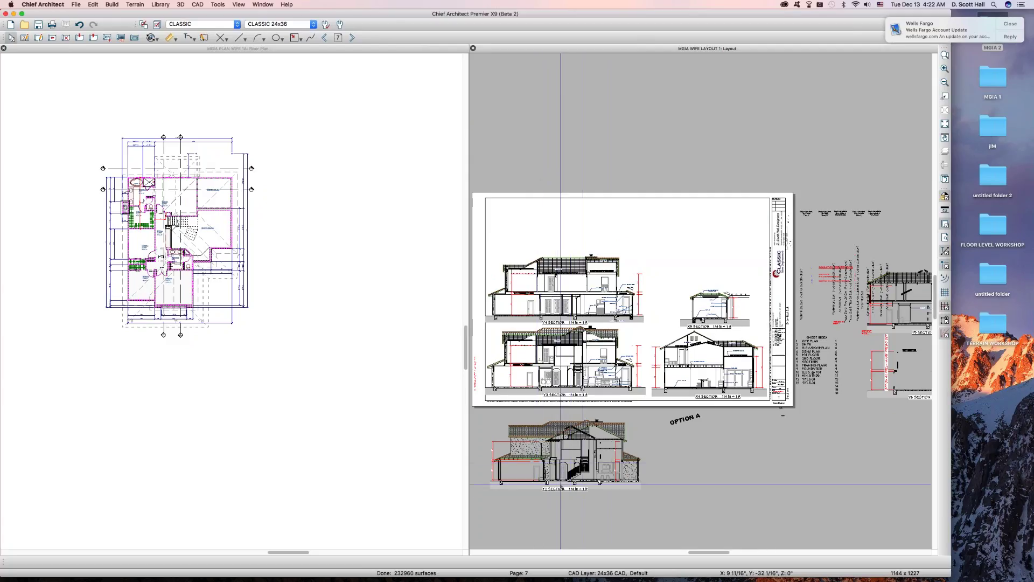
left_click_drag(490, 226, 792, 430)
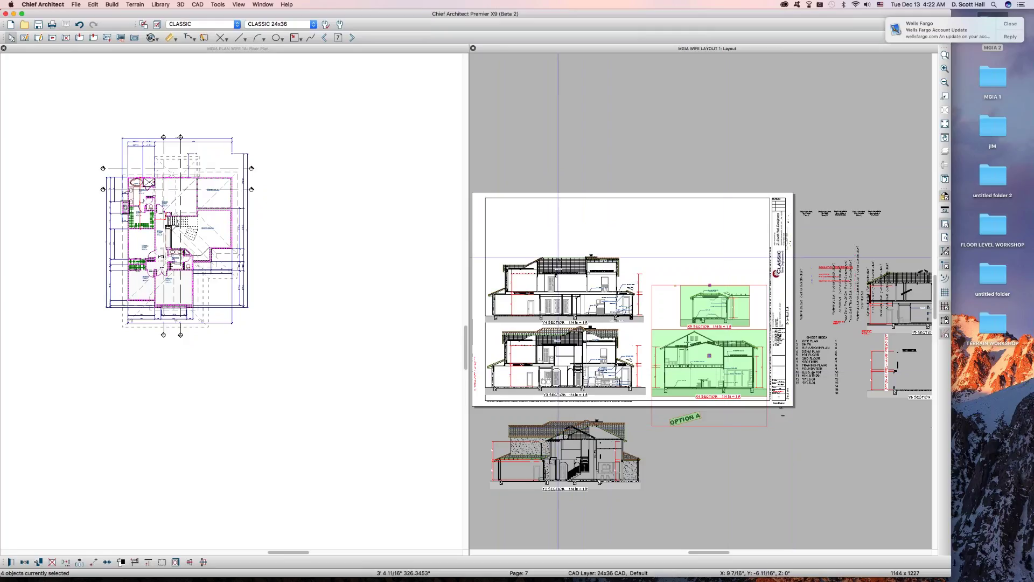
left_click(558, 257)
left_click(564, 342)
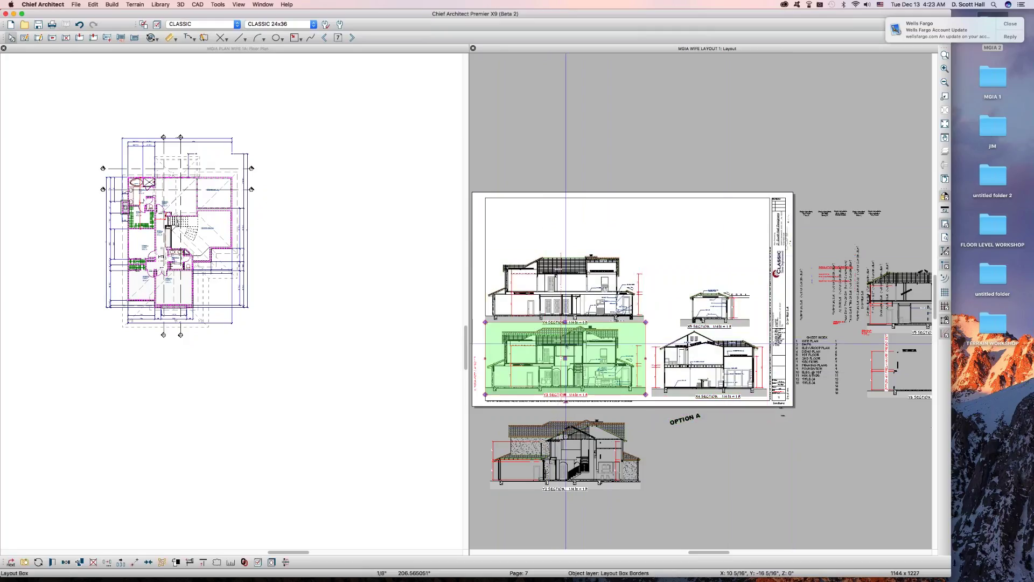
- Examine the section camera lines crossing the rear of the second-floor plan
left_click(162, 215)
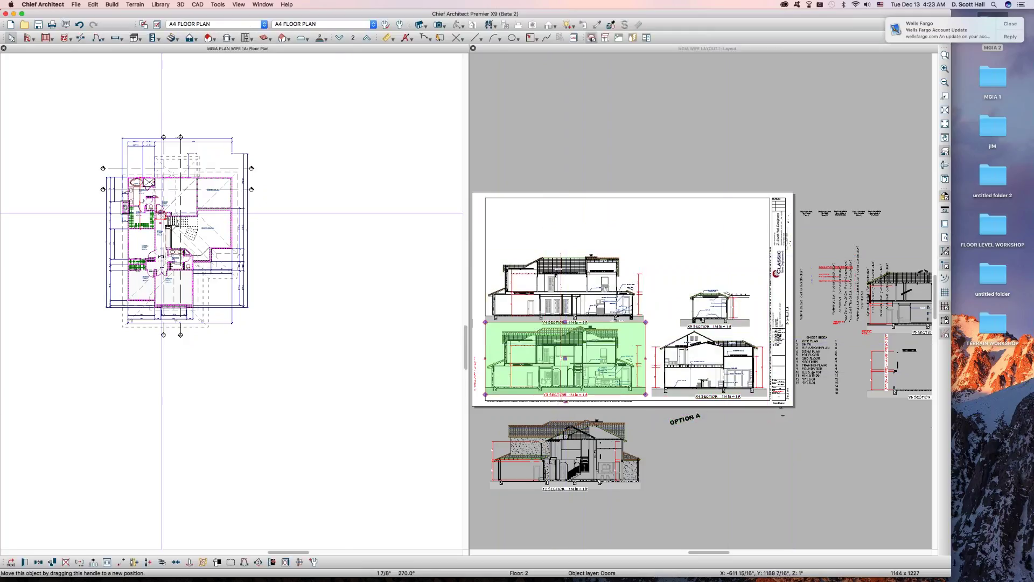
left_click_drag(55, 110, 395, 425)
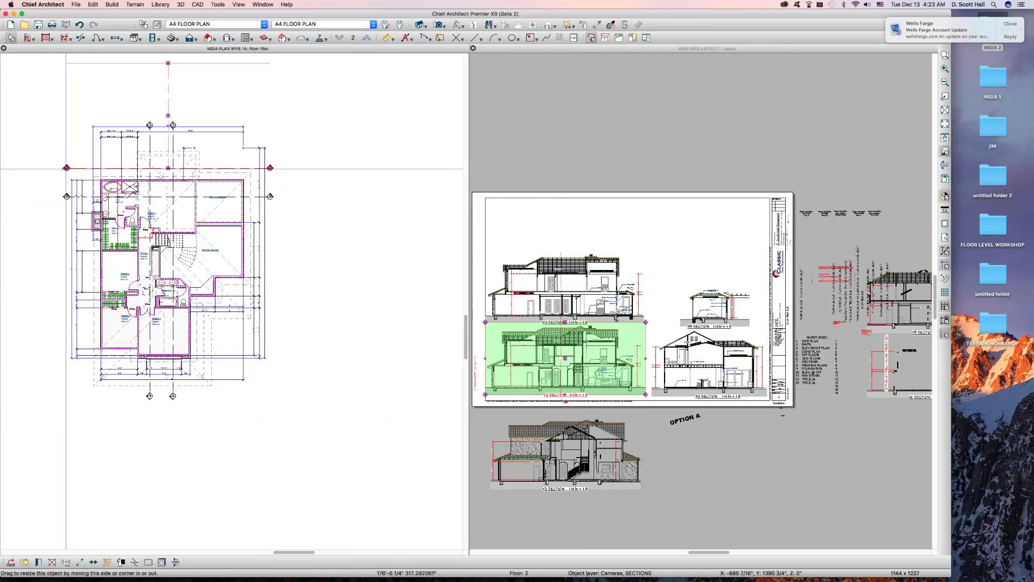
left_click(65, 194)
key("Escape")
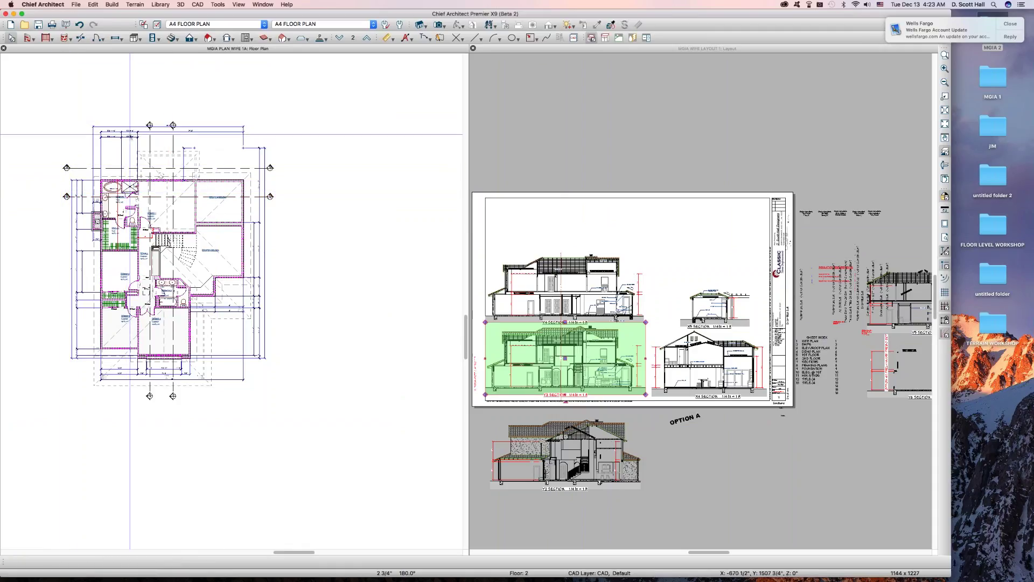
- Turn on the display of the "Cameras, SECTIONS NIP" layer in the A4 FLOOR PLAN layer set
key("l")
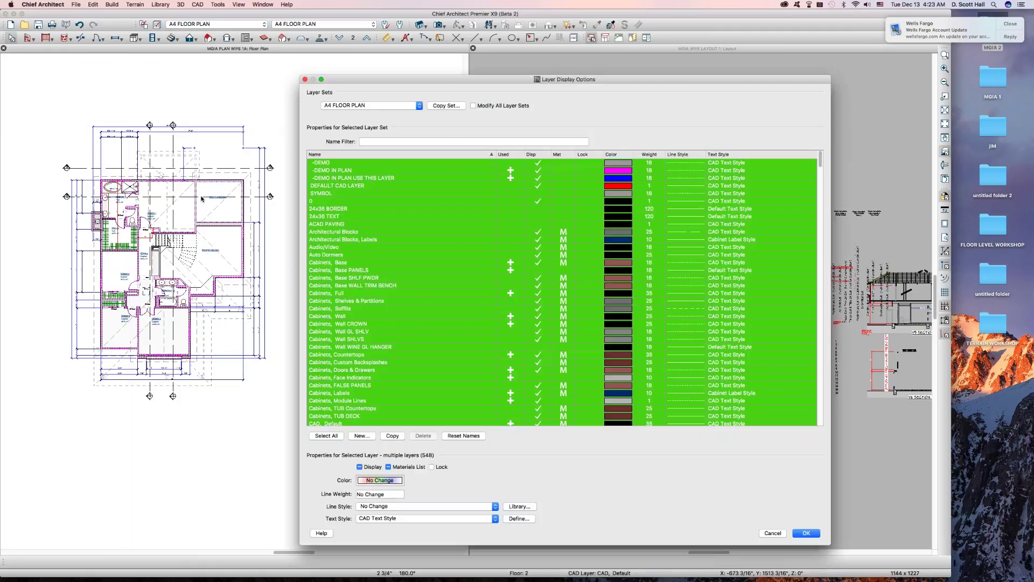
left_click(397, 264)
left_click(405, 334)
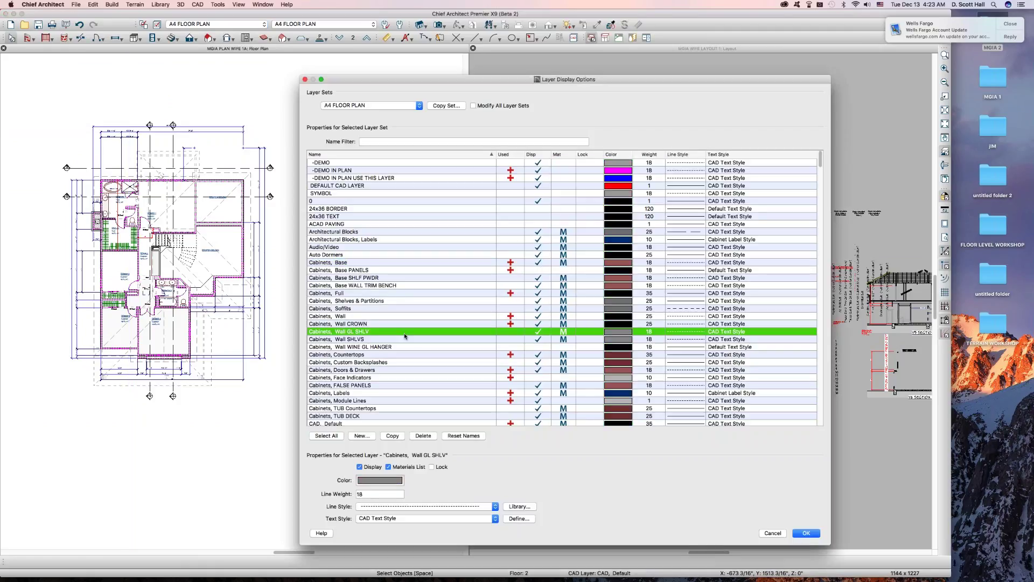
type("cam")
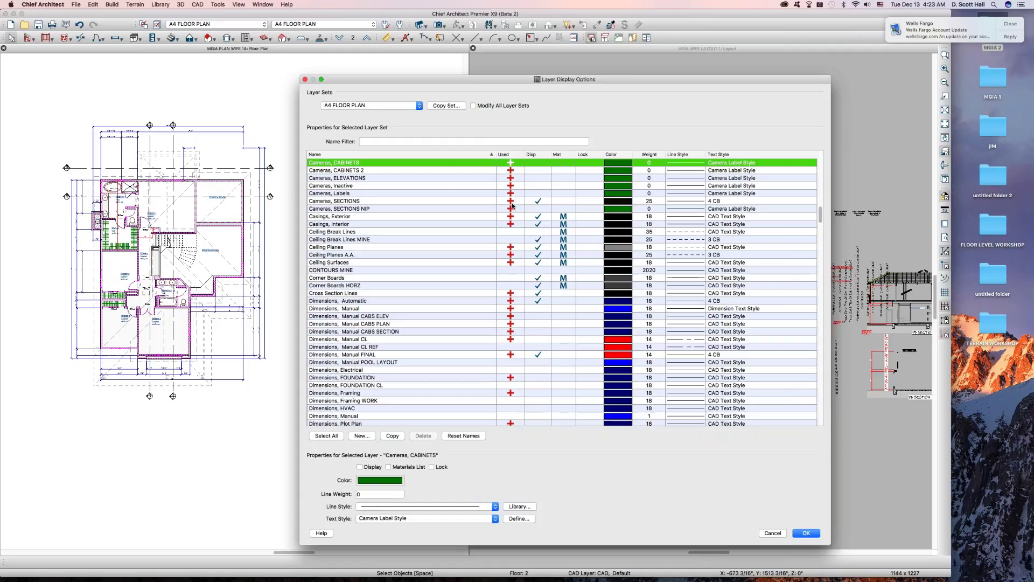
left_click(541, 209)
key("Return")
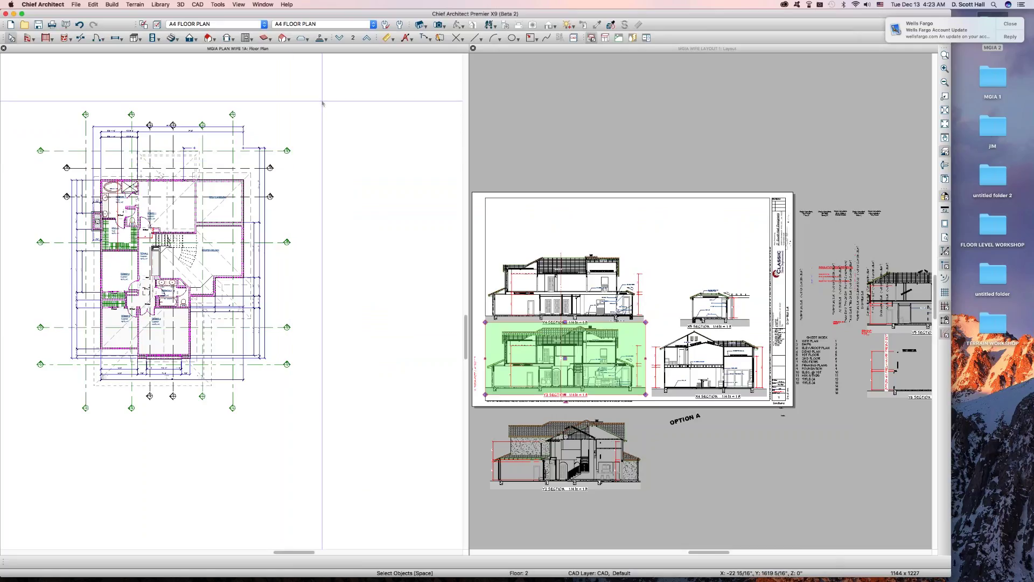
- Select horizontal section camera lines on the second-floor plan, and inspect the section views placed beside the sheet on layout page 7
left_click(287, 151)
left_click(287, 242)
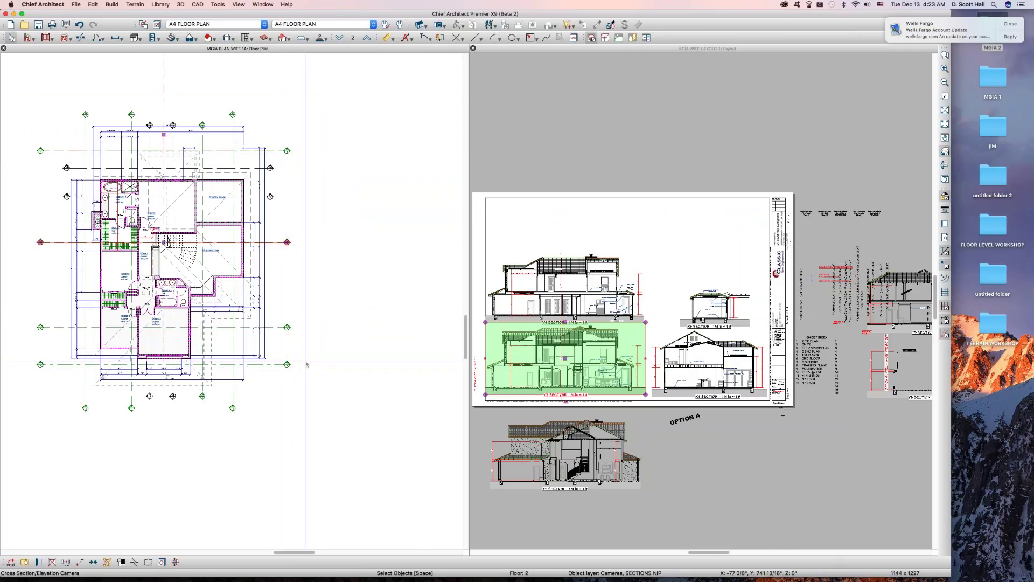
scroll(573, 176, "down", 1)
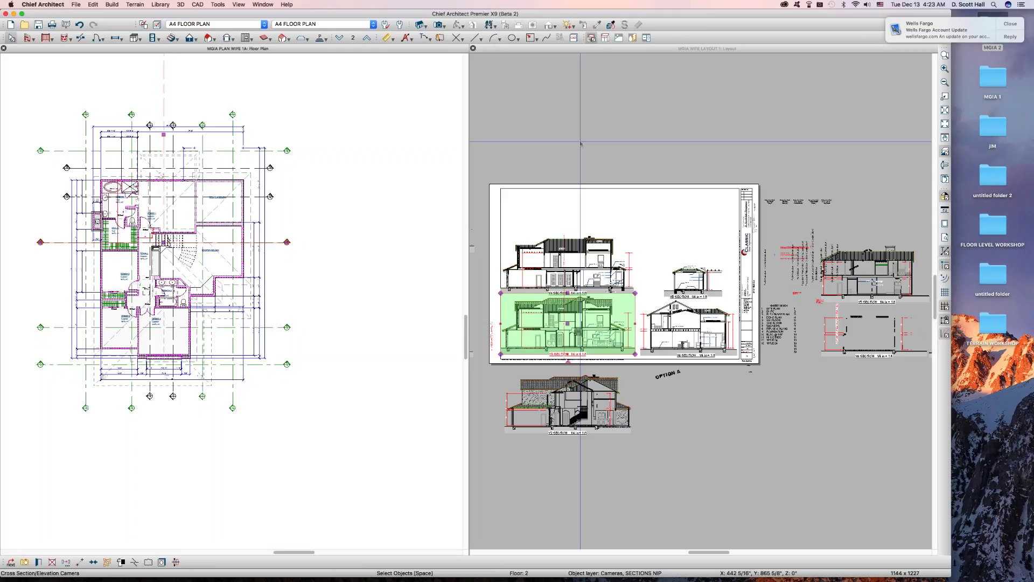
scroll(580, 144, "down", 3)
left_click(581, 144)
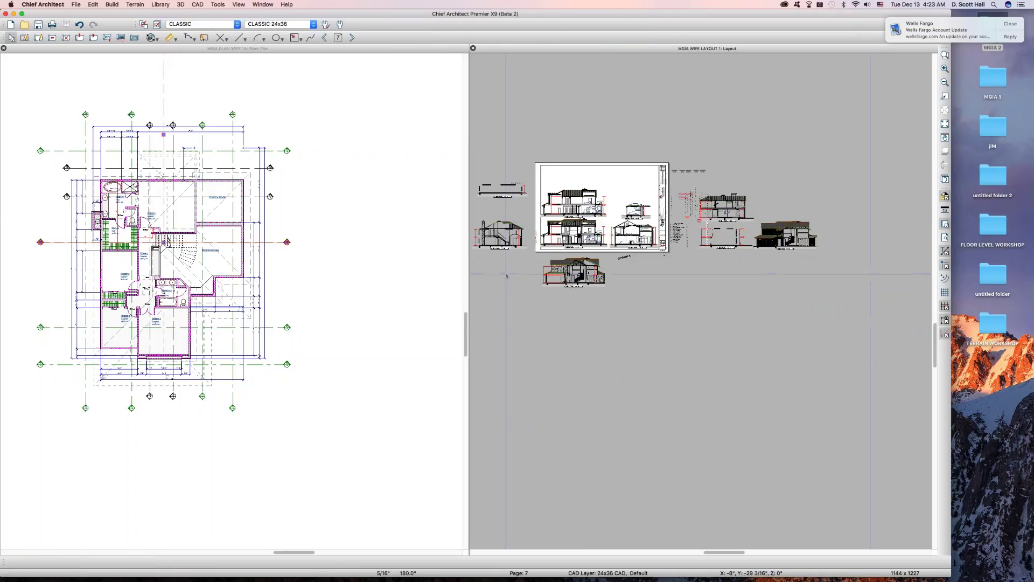
left_click(498, 233)
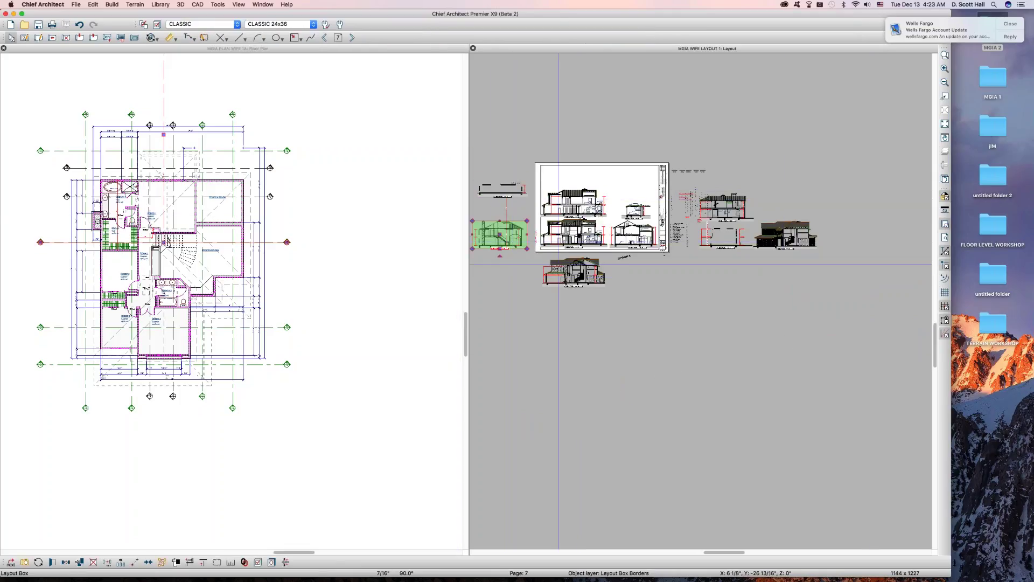
left_click(726, 213)
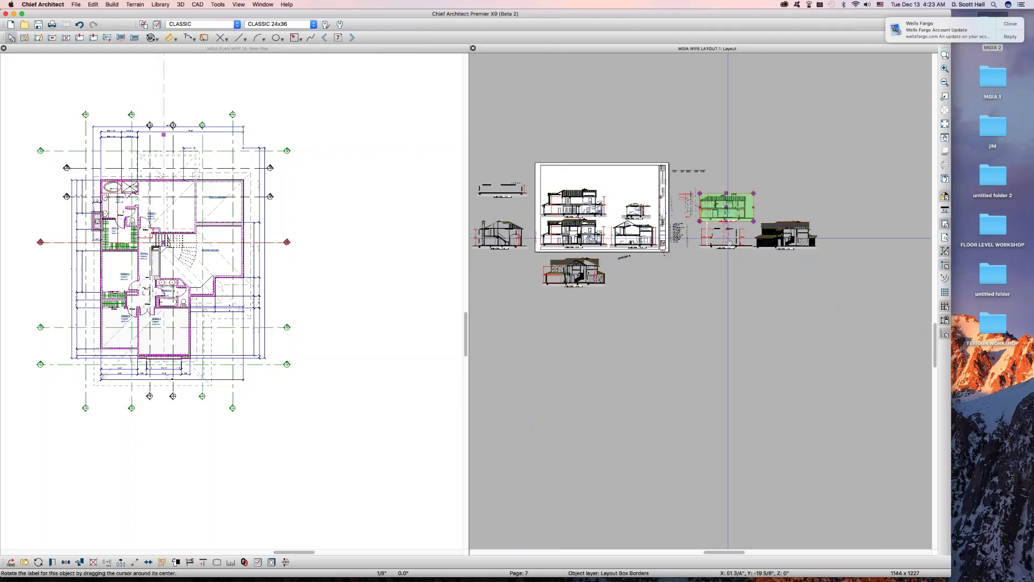
left_click(725, 233)
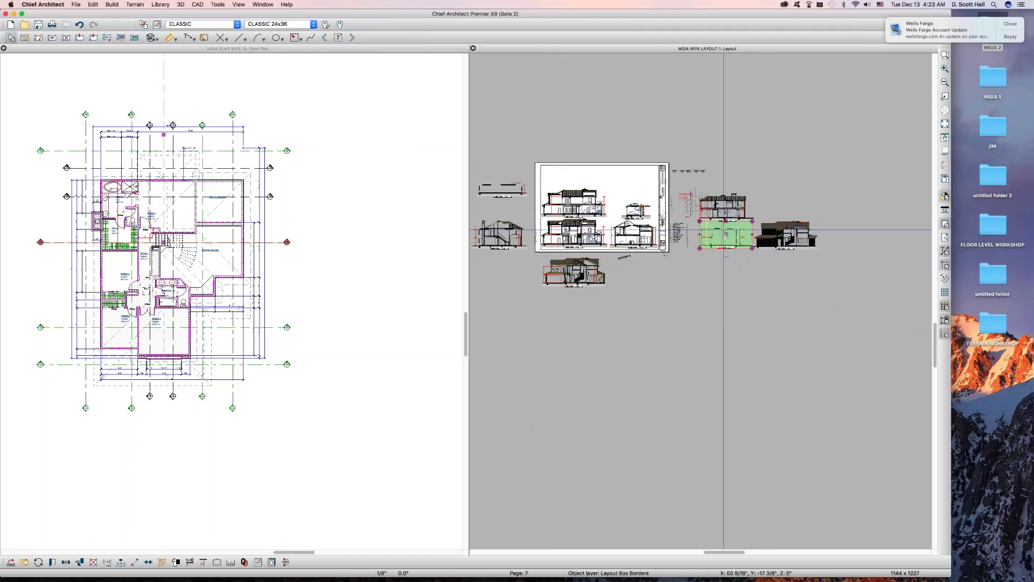
left_click(777, 237)
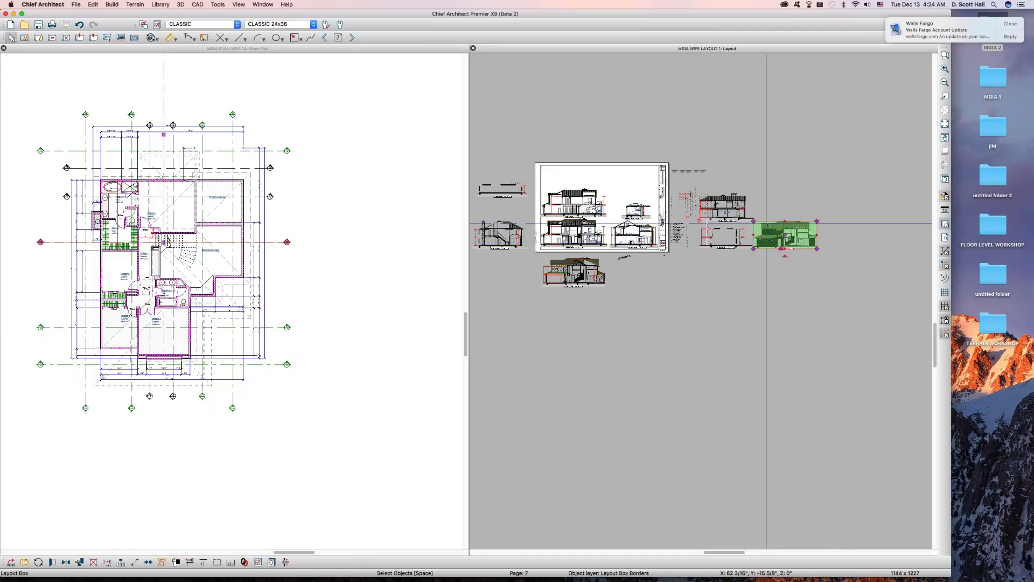
left_click(313, 239)
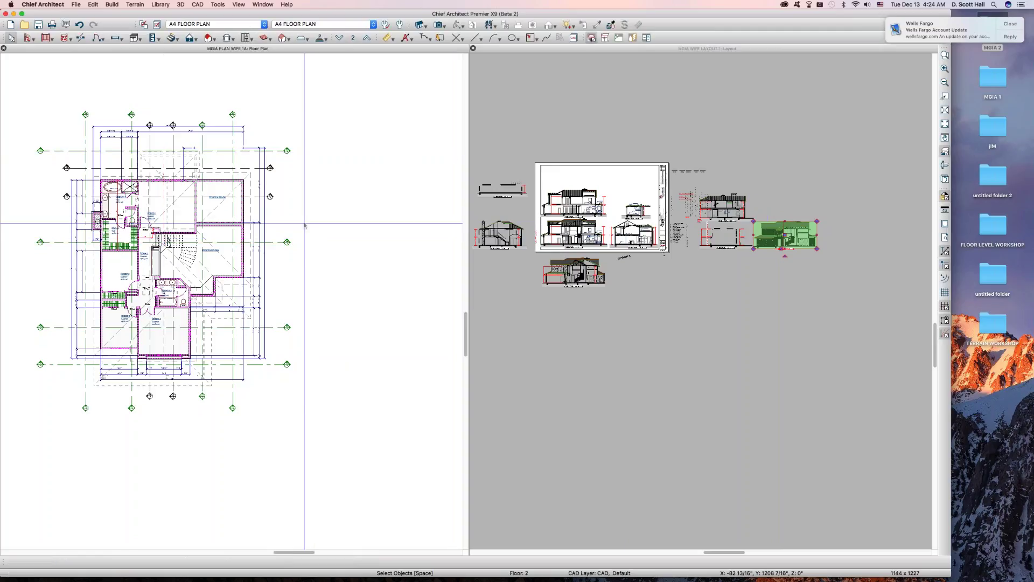
- Go to layout page 5 and check the layout box beside the floor plan
left_click(502, 103)
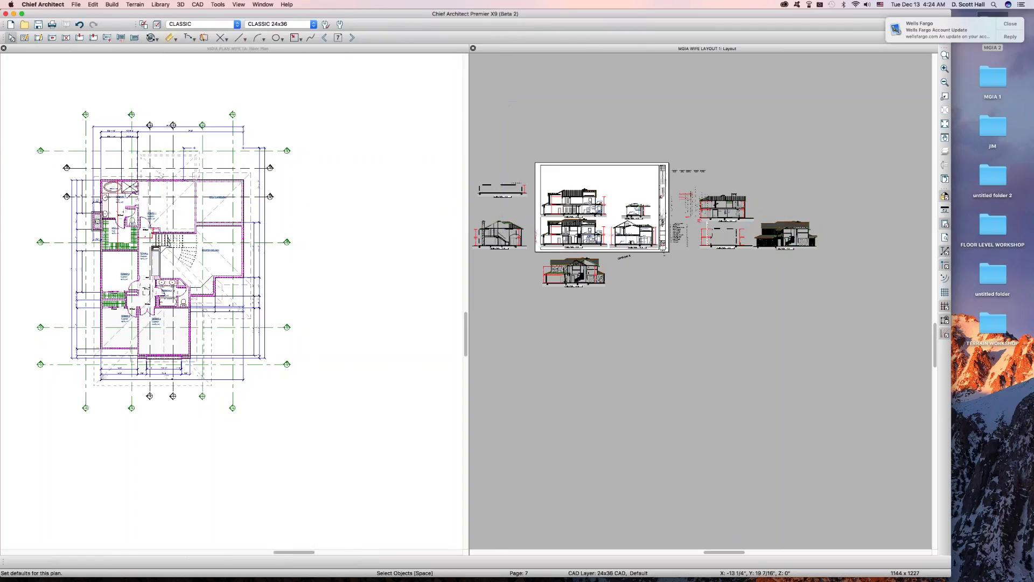
left_click(340, 40)
type("0")
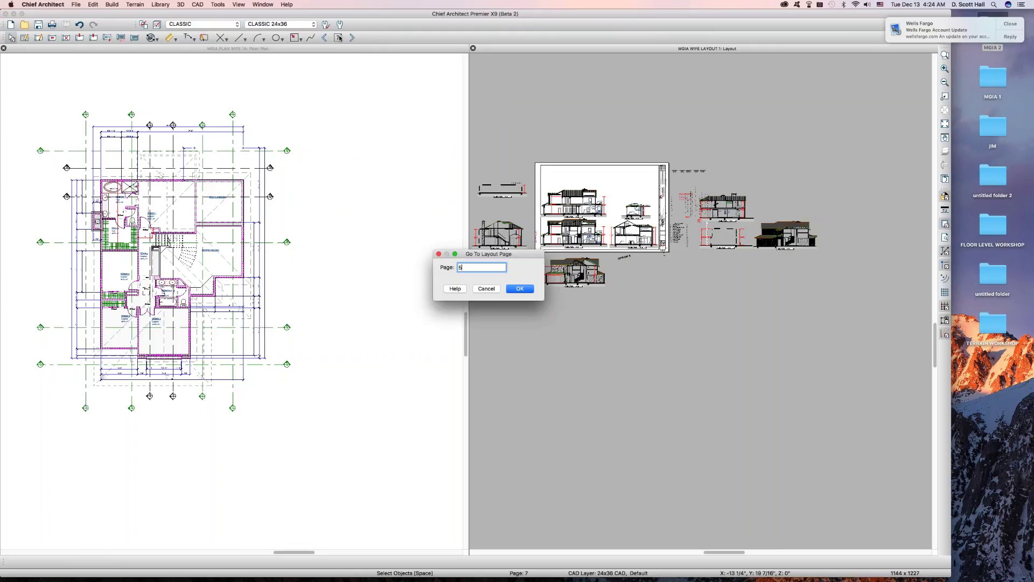
key("Return")
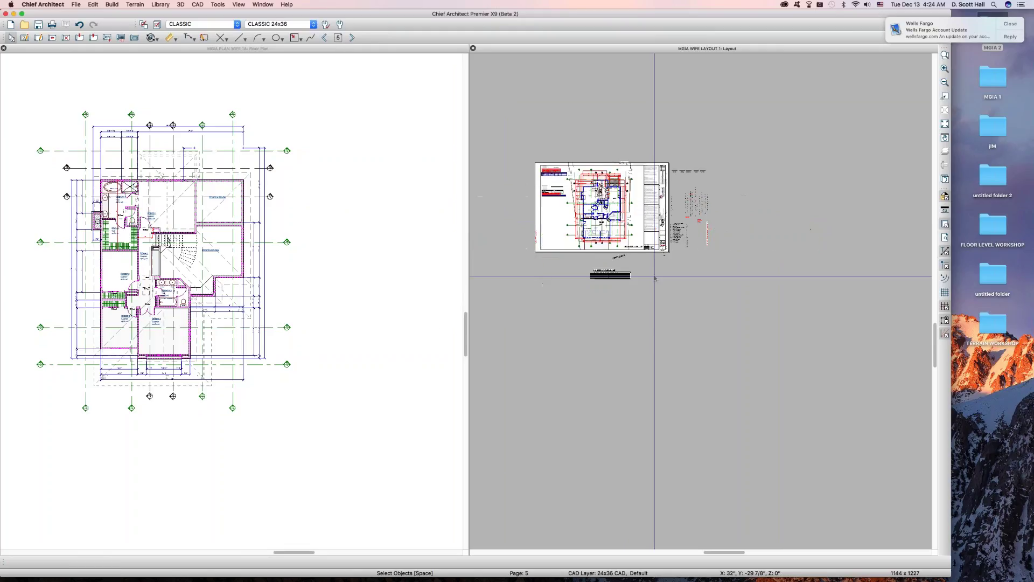
left_click(580, 228)
key("Escape")
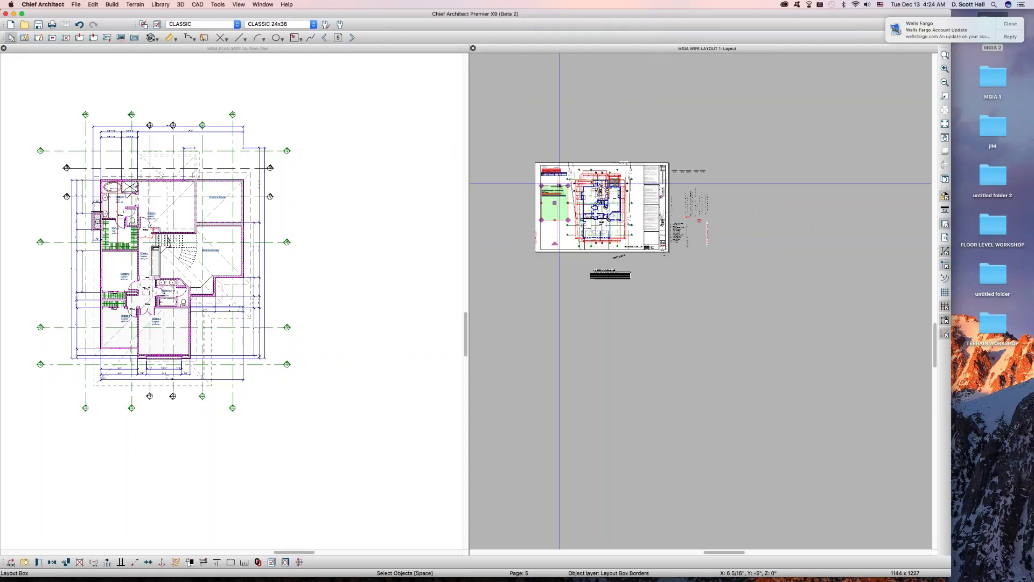
- Flip between layout pages 7 and 5 to compare the sections sheet with the floor plan sheet
left_click(338, 38)
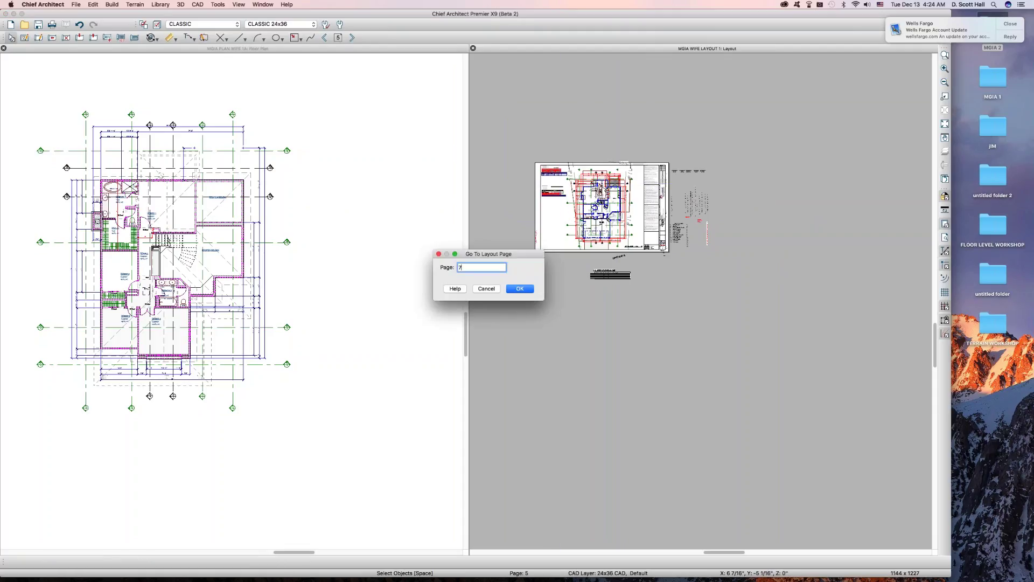
key("Return")
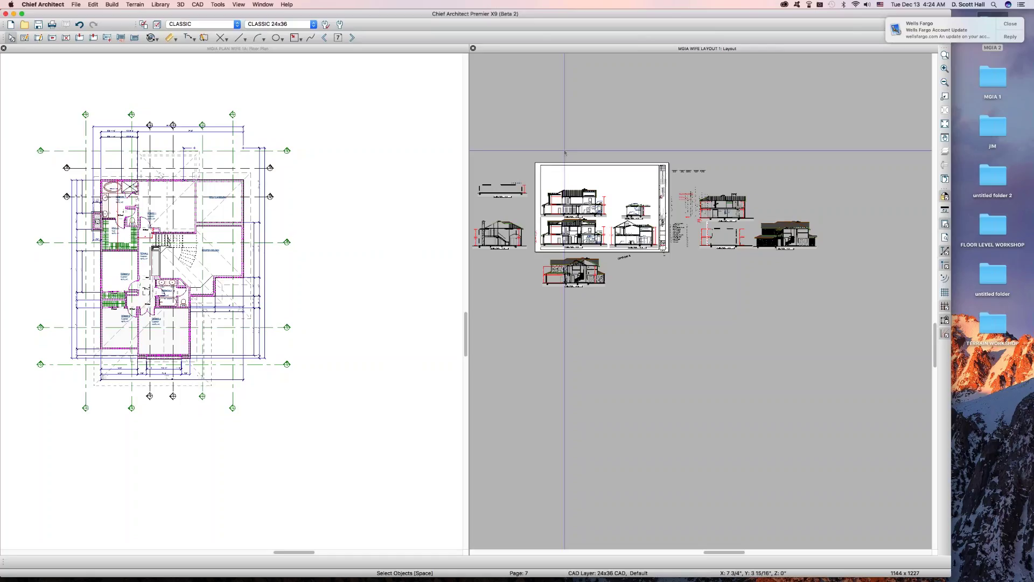
key("g")
key("Return")
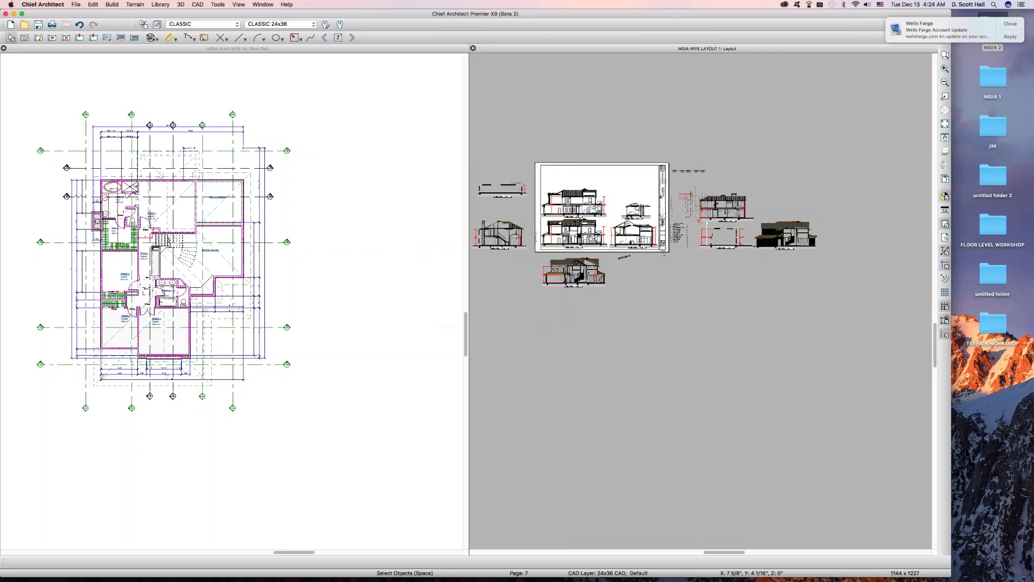
left_click(597, 159)
type("g")
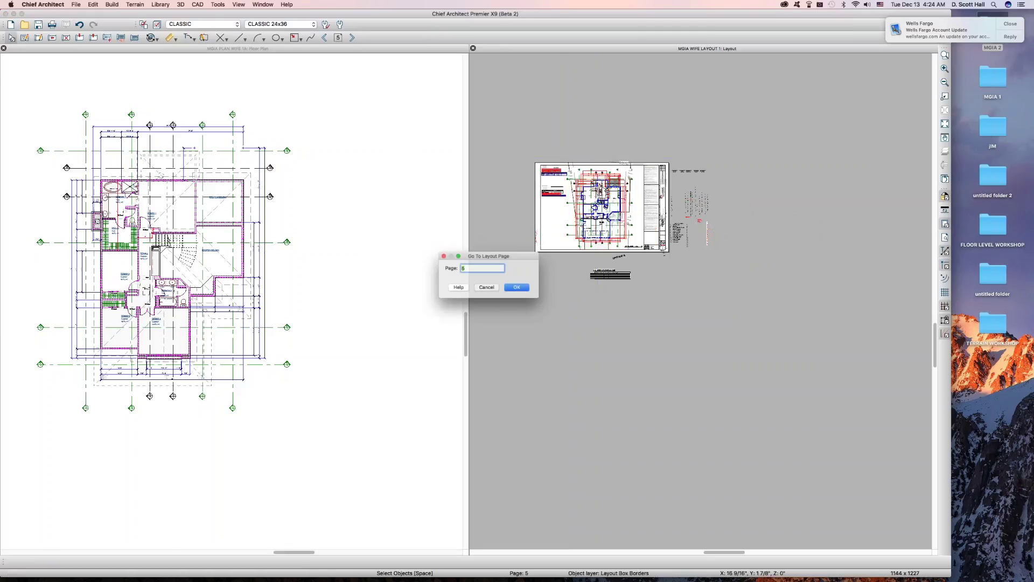
type("7")
key("Return")
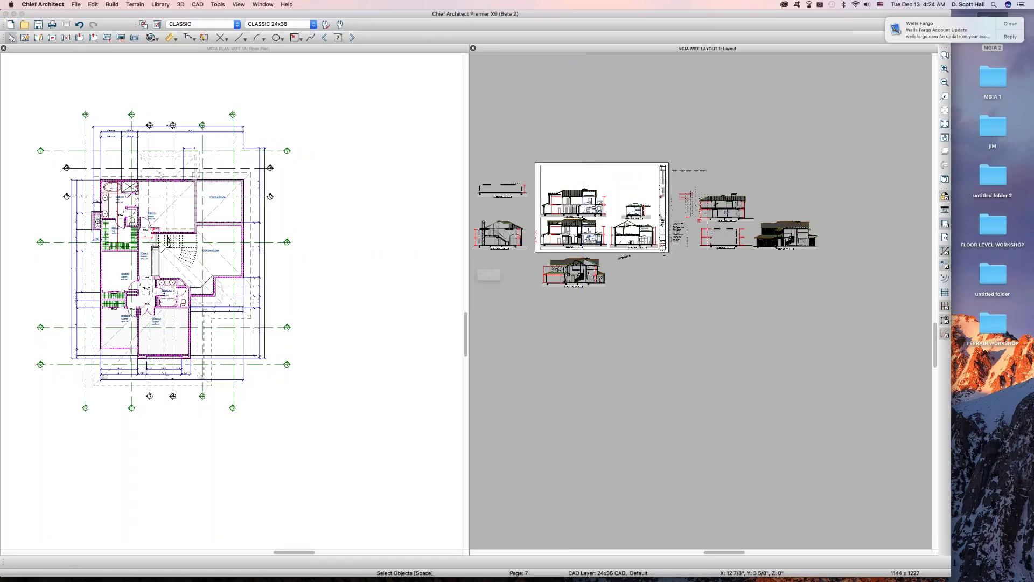
- Return to layout page 5 and fill the view with the first-floor plan sheet
key("g")
key("Return")
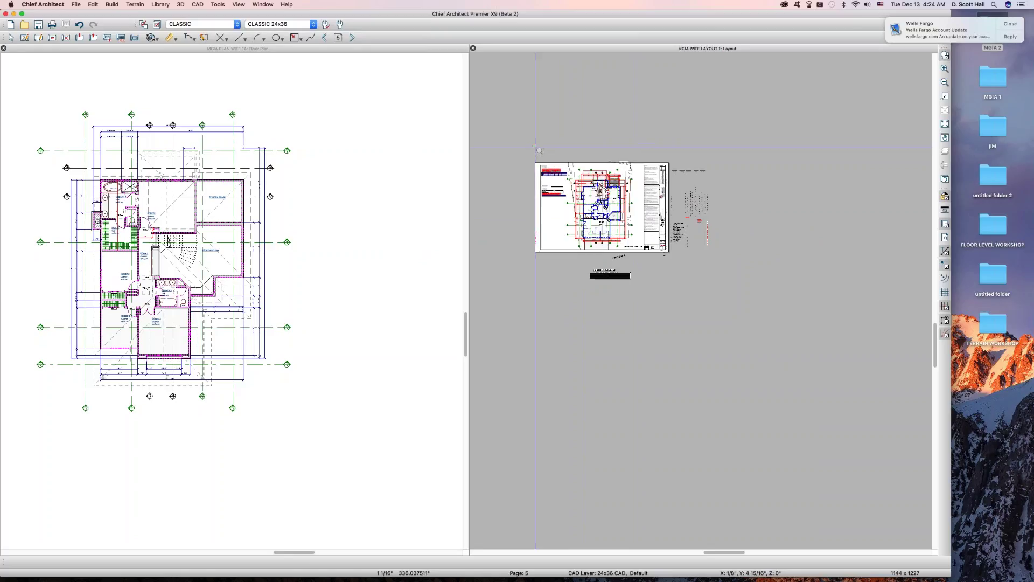
left_click_drag(532, 145, 647, 254)
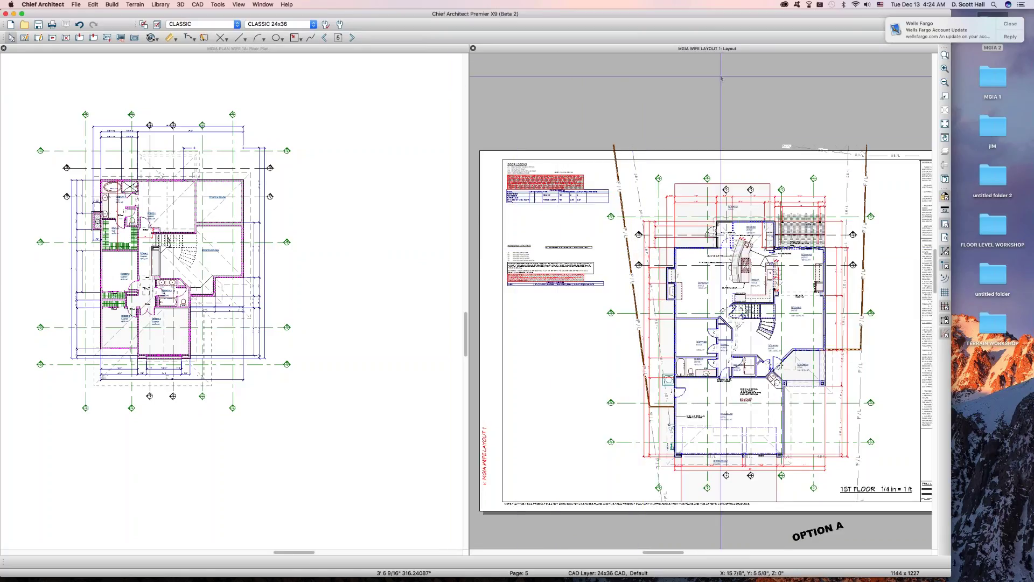
- Review the list of plan files referenced by the layout, highlighting the URIELL Details 1 entry
key("r")
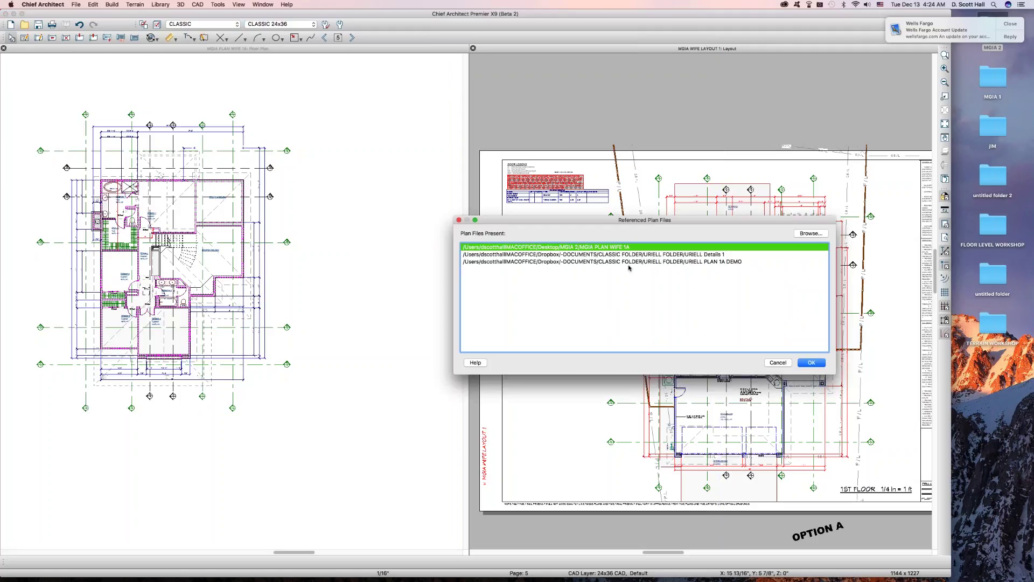
left_click(711, 254)
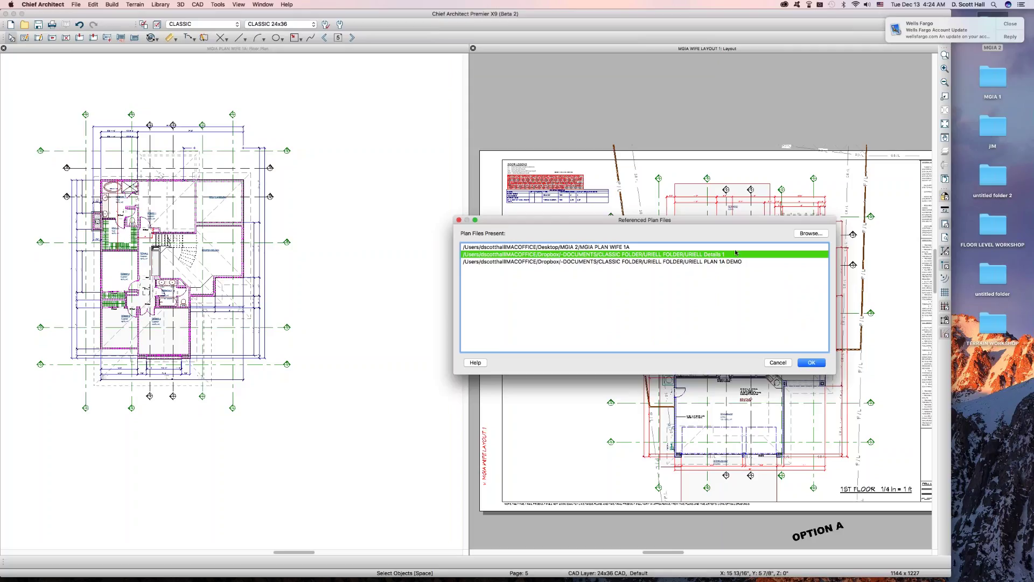
left_click(778, 362)
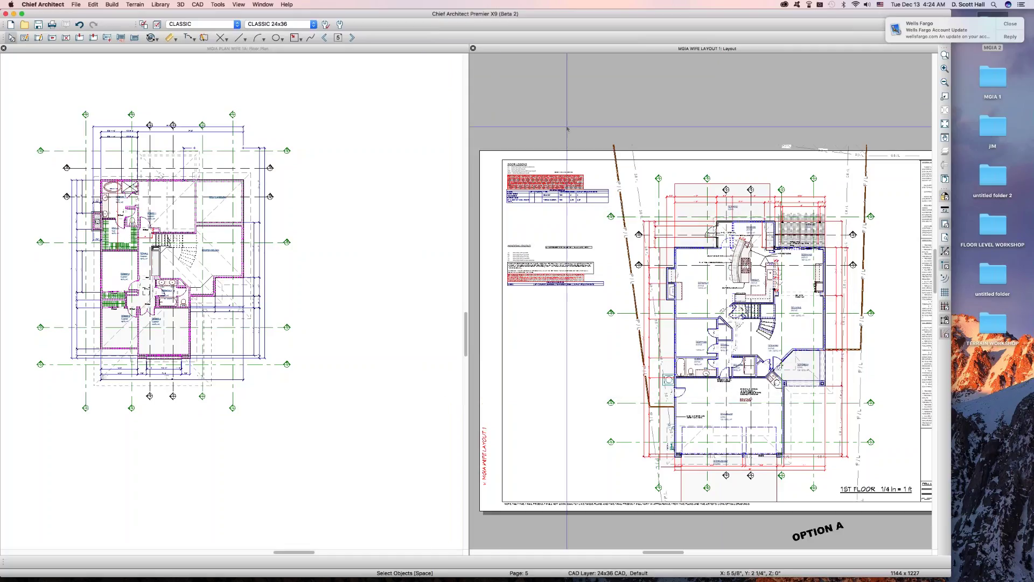
- Go to layout page 8 and select the row of details above the framing plans
key("6")
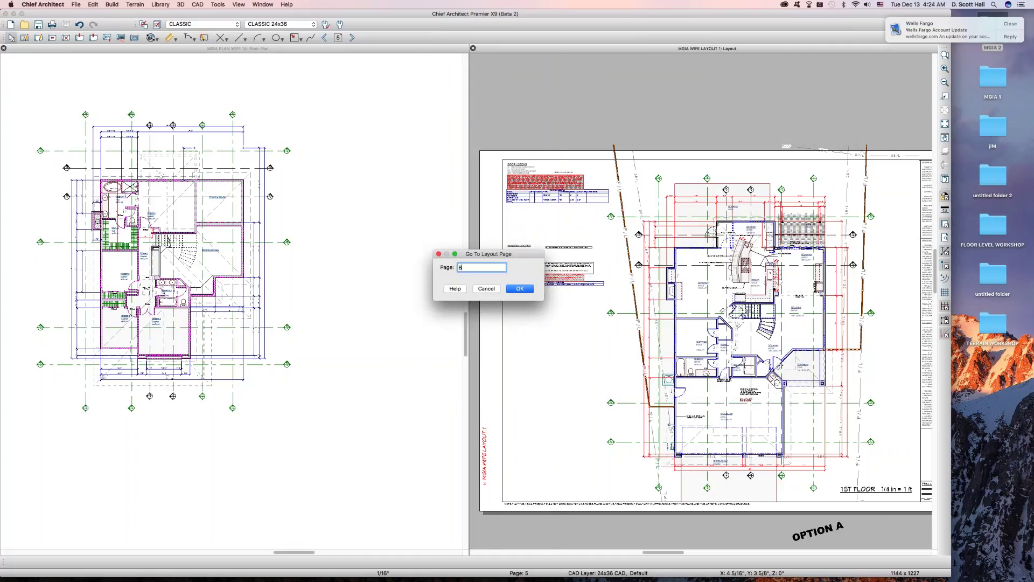
key("Return")
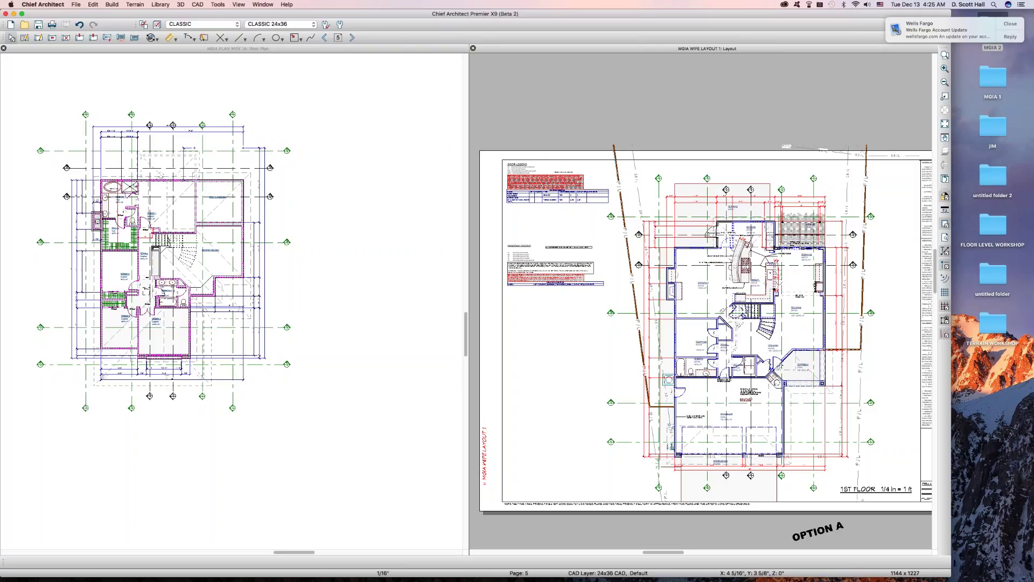
left_click(618, 229)
left_click(618, 189)
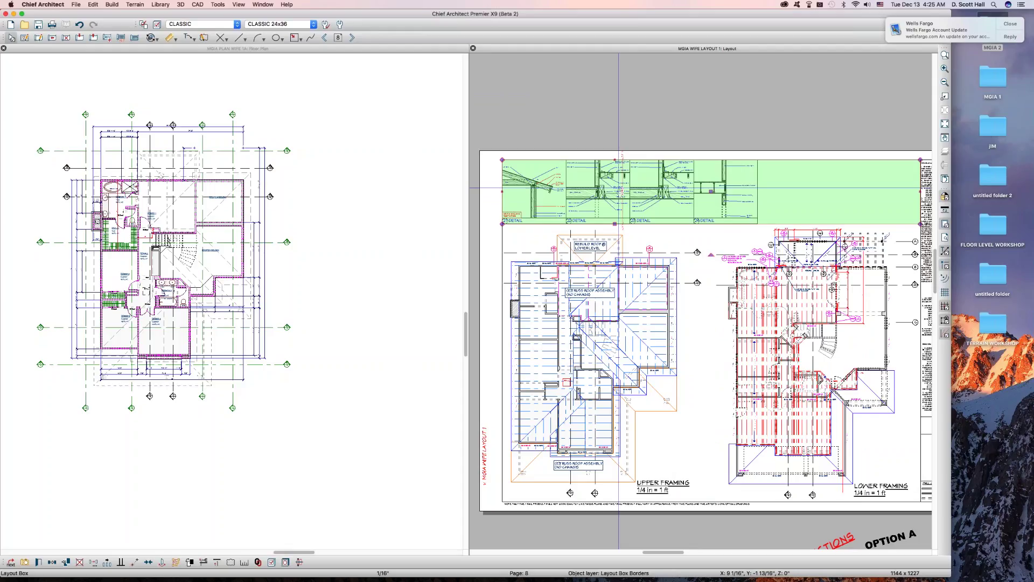
- Open the URIELL Details 1 plan from the details box on layout page 9 and examine its groups of details
key("Page_Down")
left_click(614, 189)
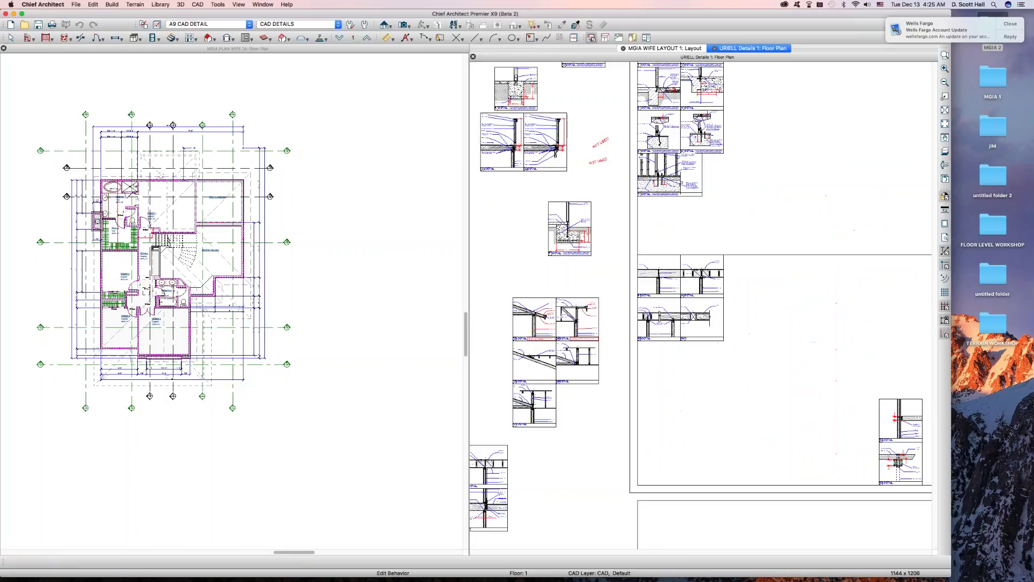
key("space")
scroll(625, 246, "down", 5)
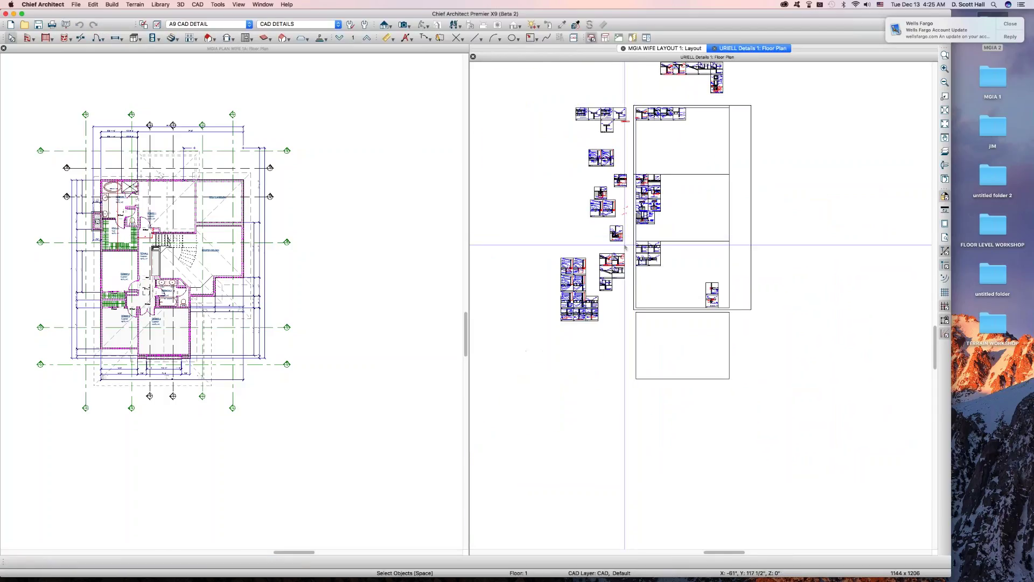
scroll(624, 247, "down", 1)
scroll(615, 136, "up", 1)
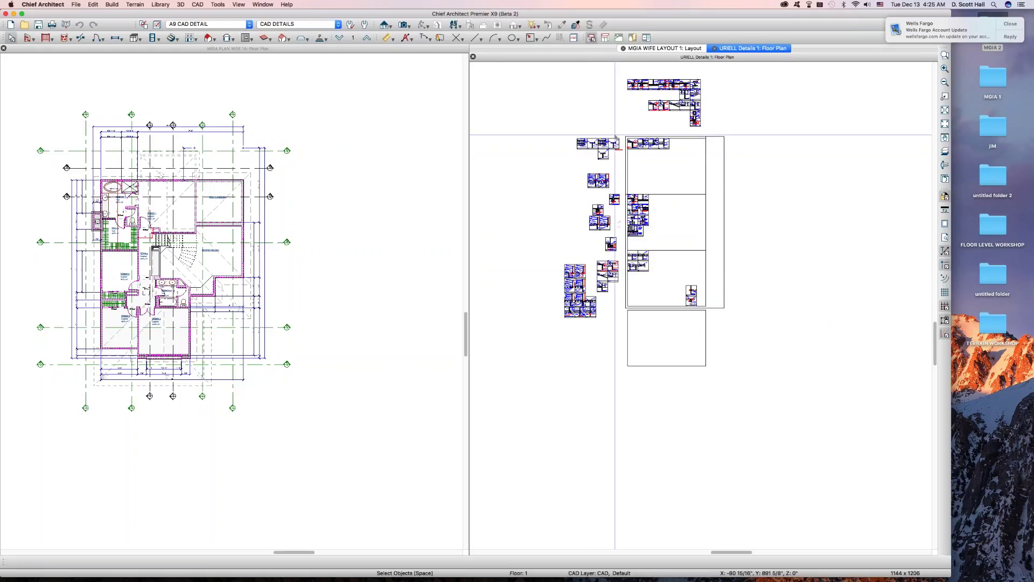
left_click_drag(626, 133, 679, 158)
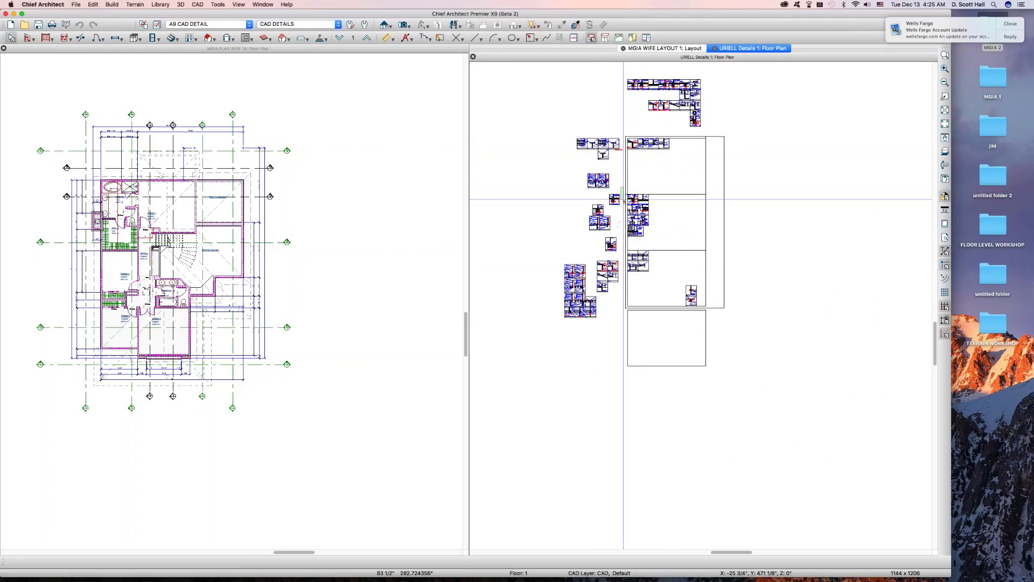
left_click_drag(621, 188, 625, 255)
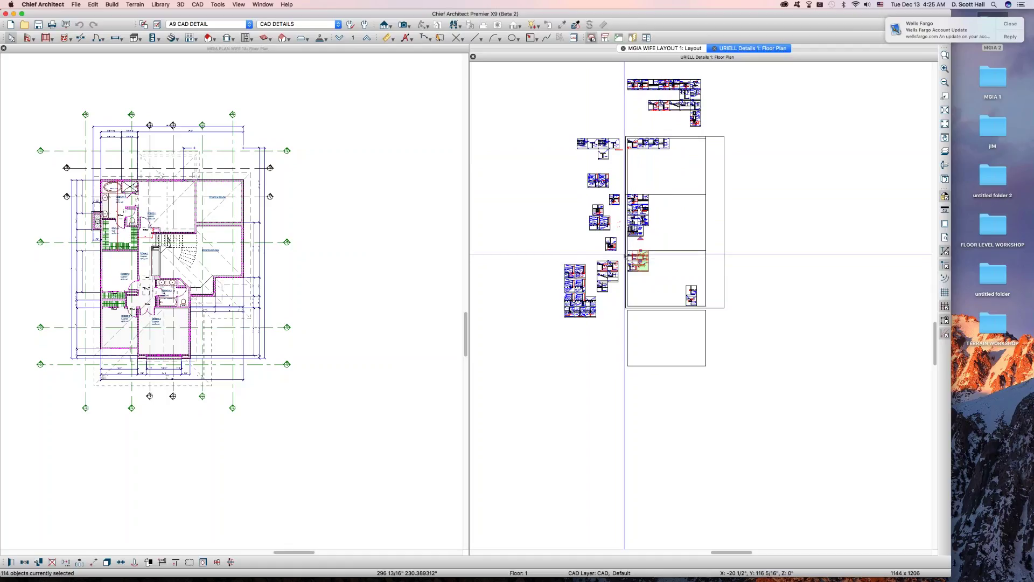
- Close the URIELL Details 1 plan and select the details box beside the foundation plan on layout page 9
key("super+w")
left_click(589, 211)
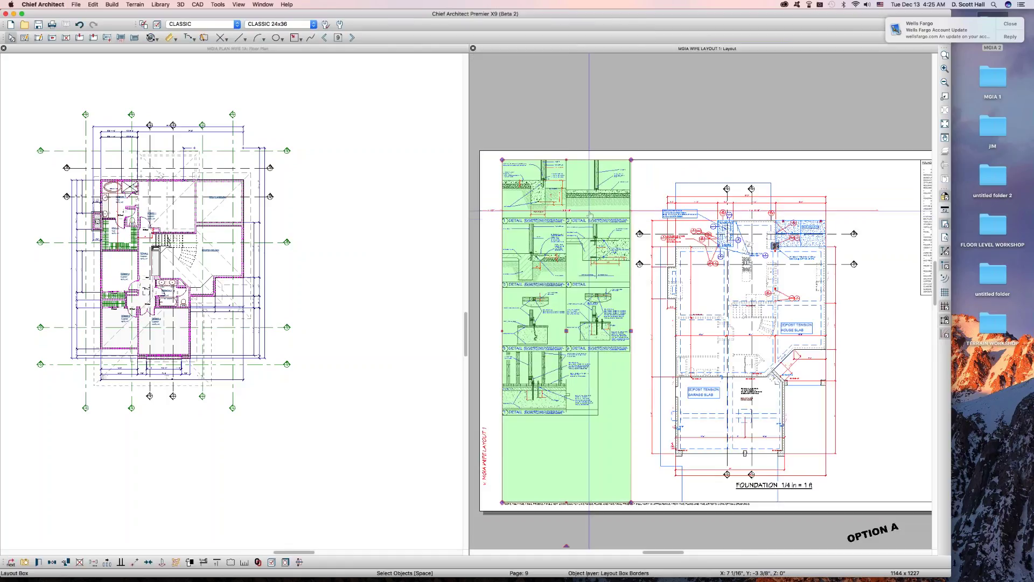
- Review the layout's referenced plan files, highlighting the URIELL PLAN 1A DEMO entry
double_click(584, 205)
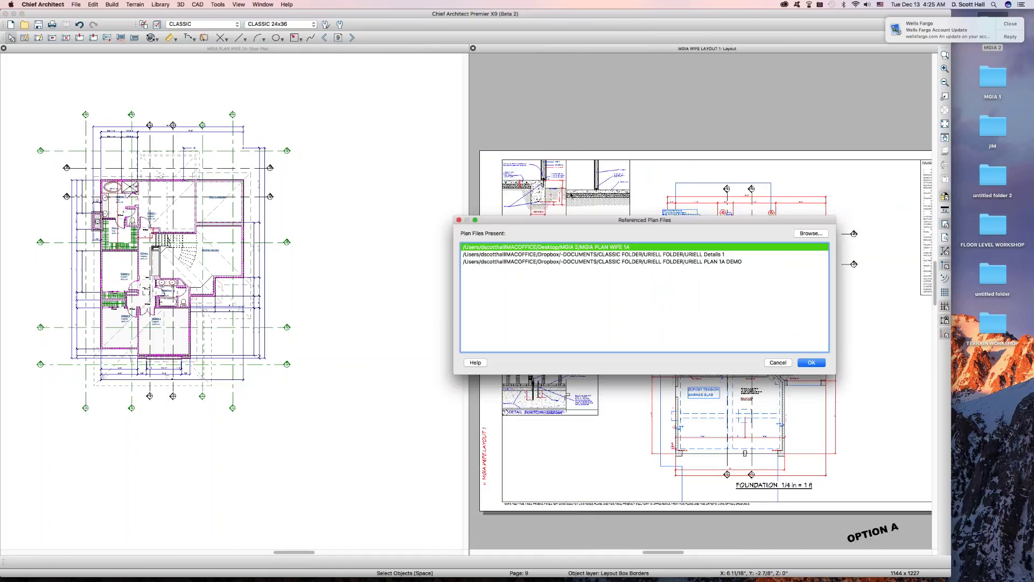
left_click(703, 261)
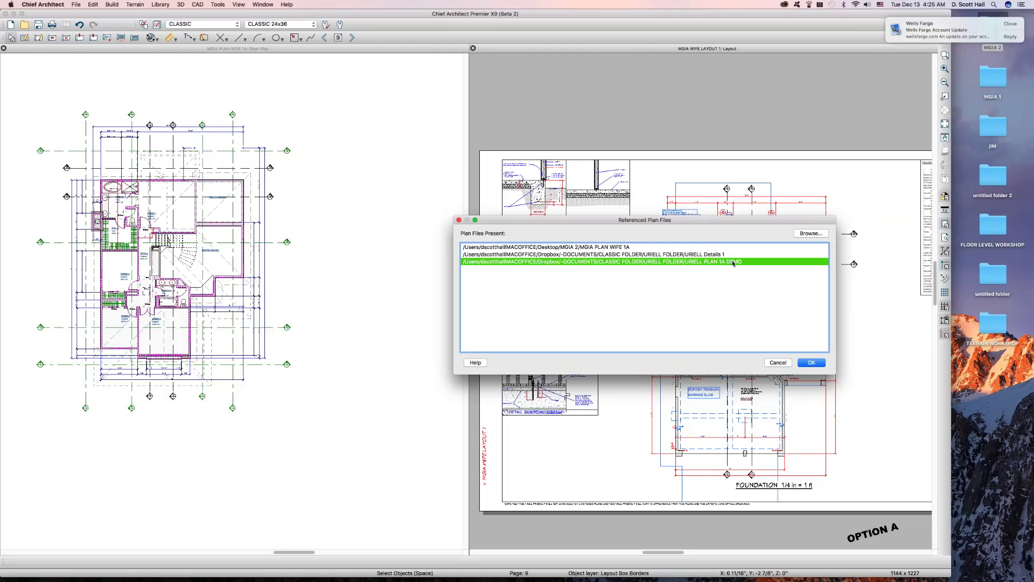
left_click(811, 363)
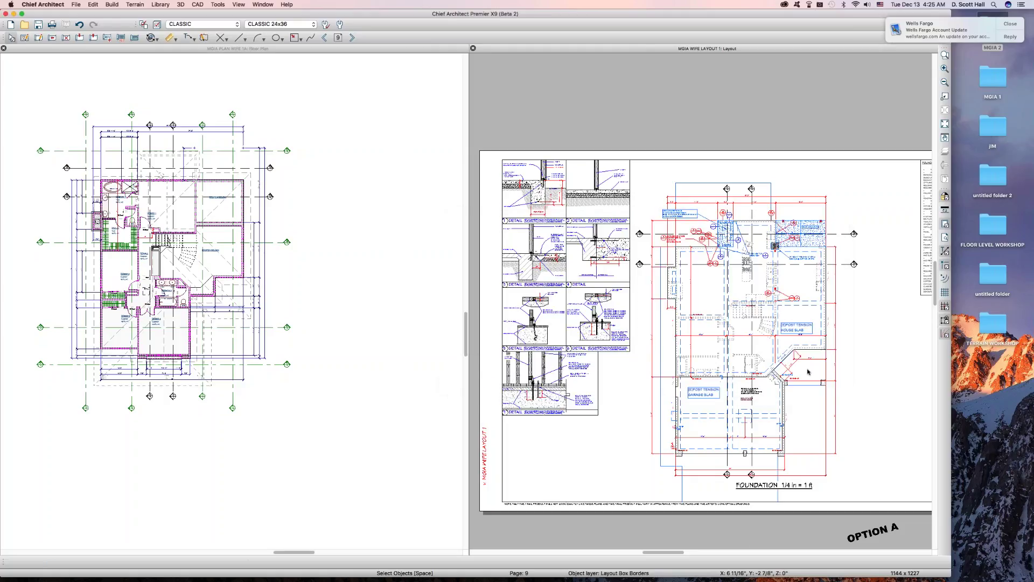
- Go to layout page 3 and select the roof plan box among the elevations
left_click(807, 370)
type("3")
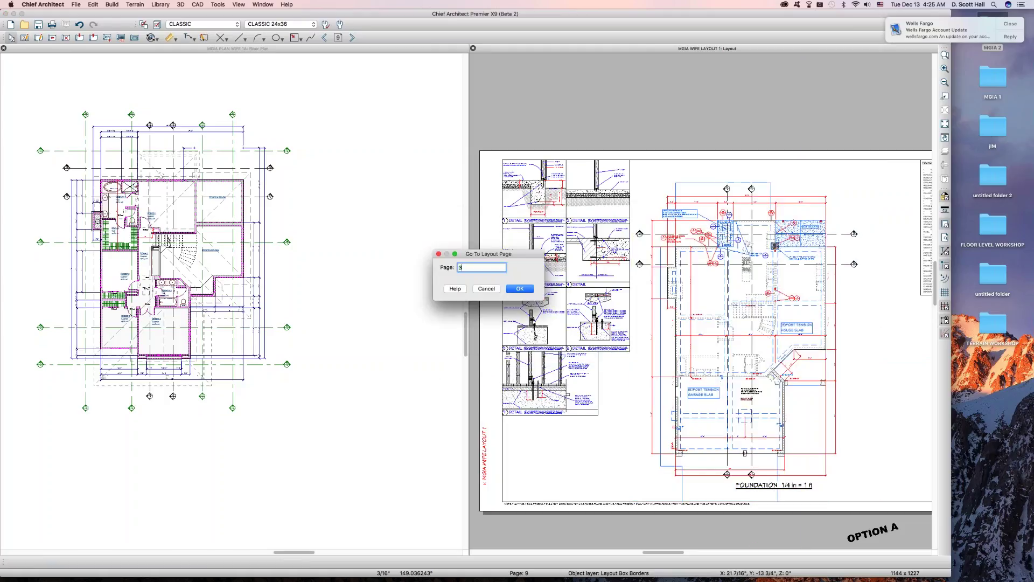
key("Return")
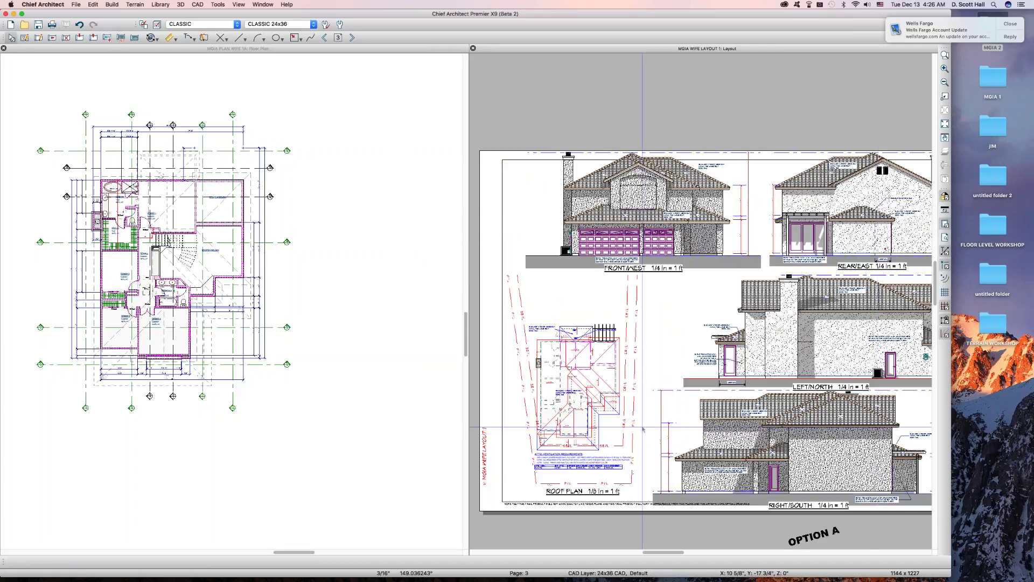
left_click(651, 416)
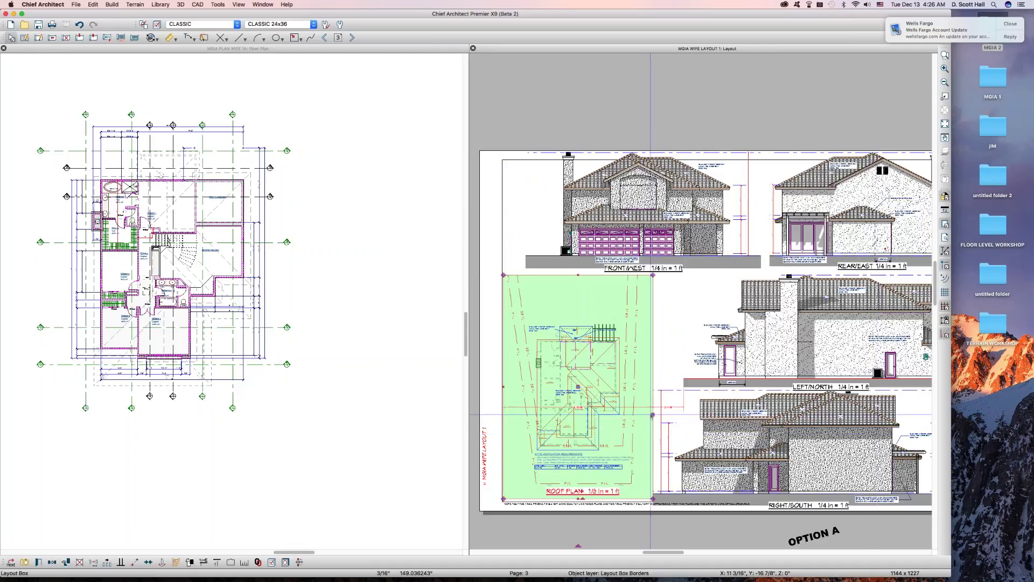
double_click(650, 415)
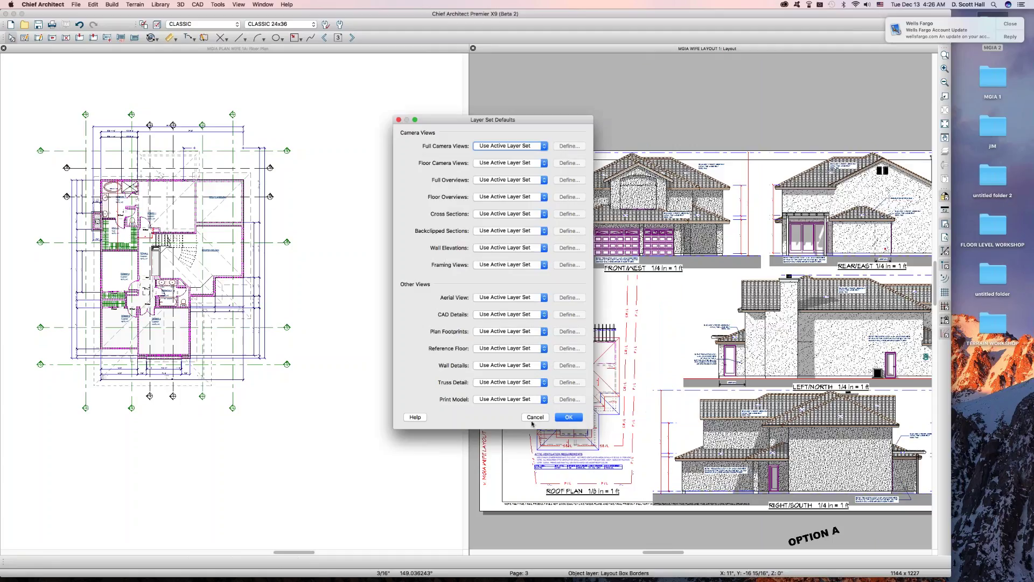
left_click(565, 413)
- Go to layout page 4 and select the demo 1st and 2nd floor plan boxes in turn
key("Page_Down")
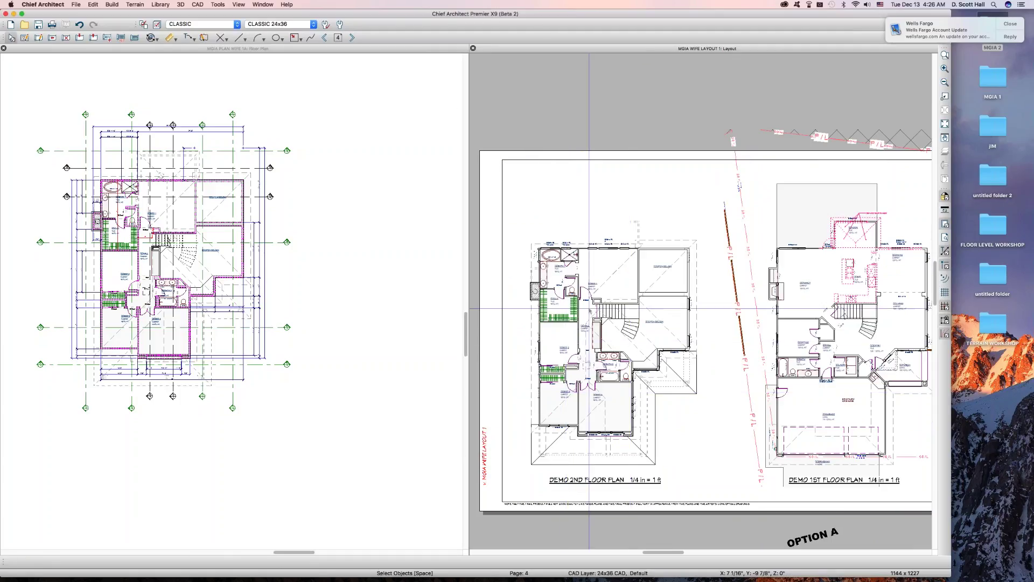
scroll(579, 295, "down", 3)
left_click(606, 314)
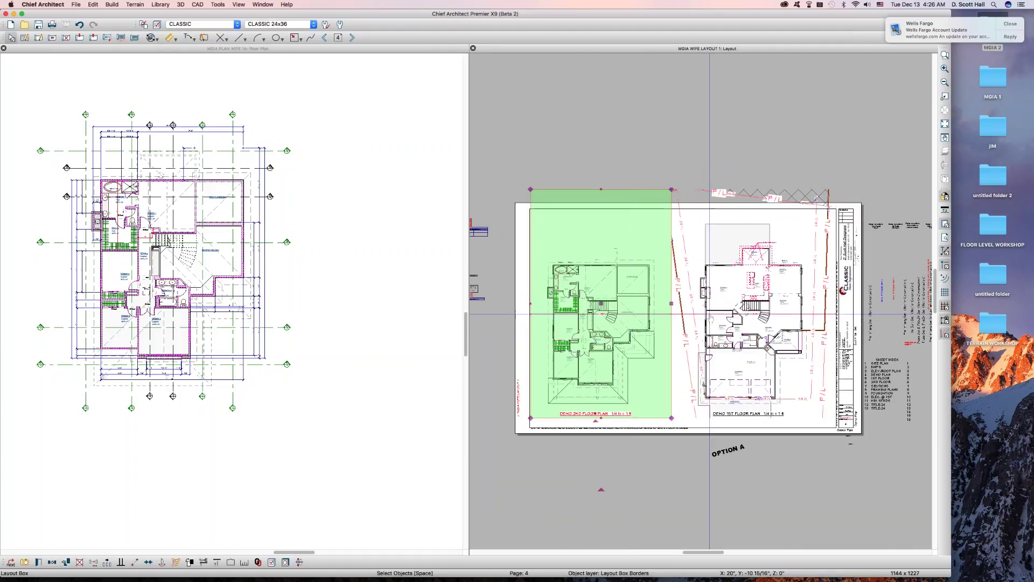
left_click(762, 326)
left_click(594, 301)
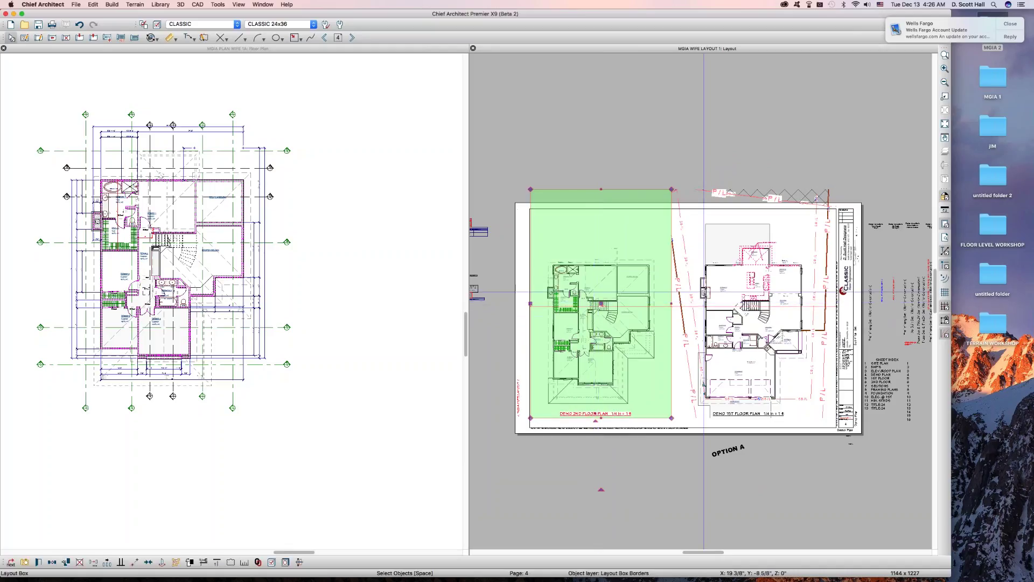
- Replace the referenced URIELL PLAN 1A DEMO file with JUSTICE PLAN 3A DEMO 2 from the JUSTICE FOLDER
key("r")
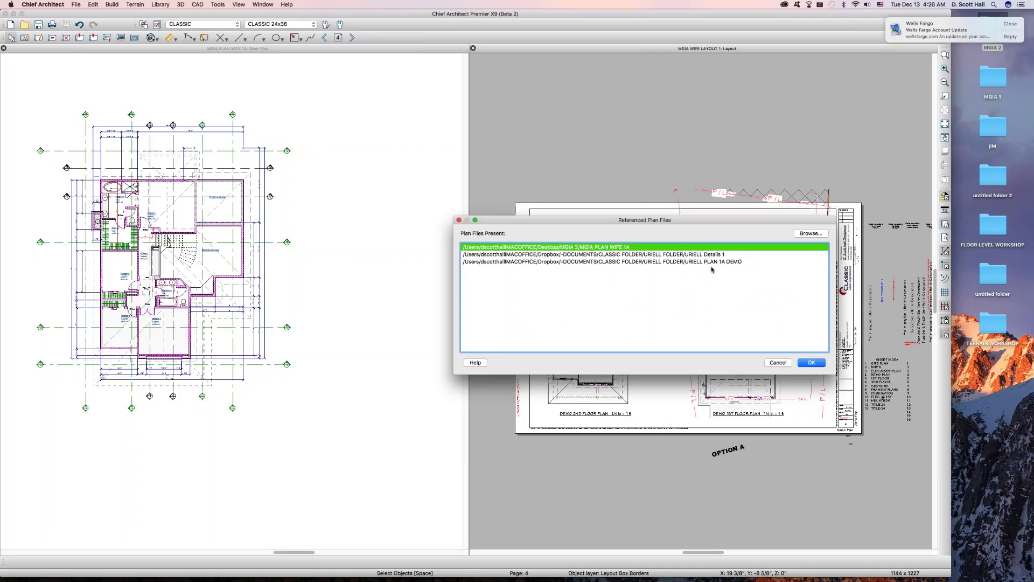
left_click(725, 262)
left_click(809, 233)
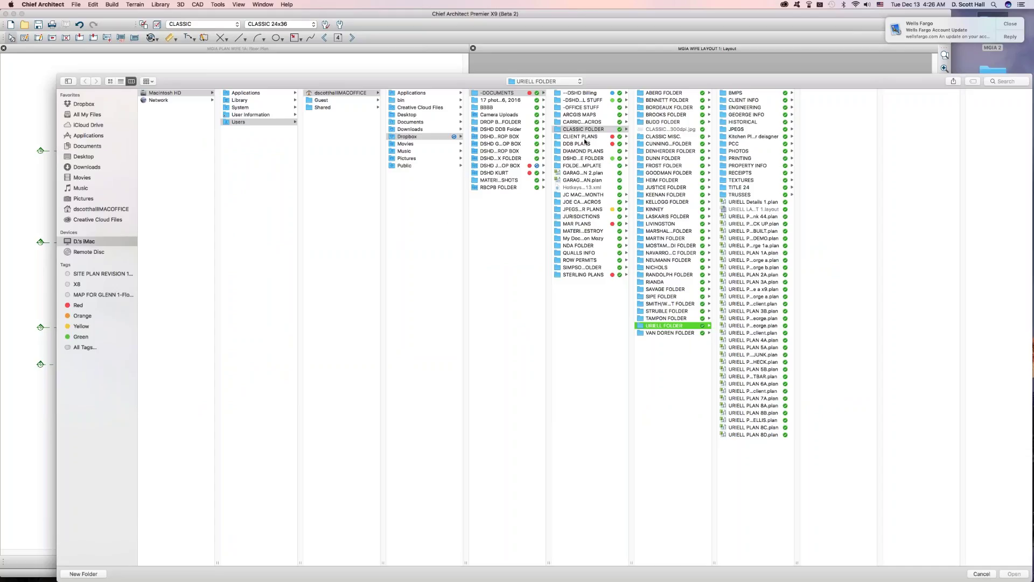
left_click(670, 187)
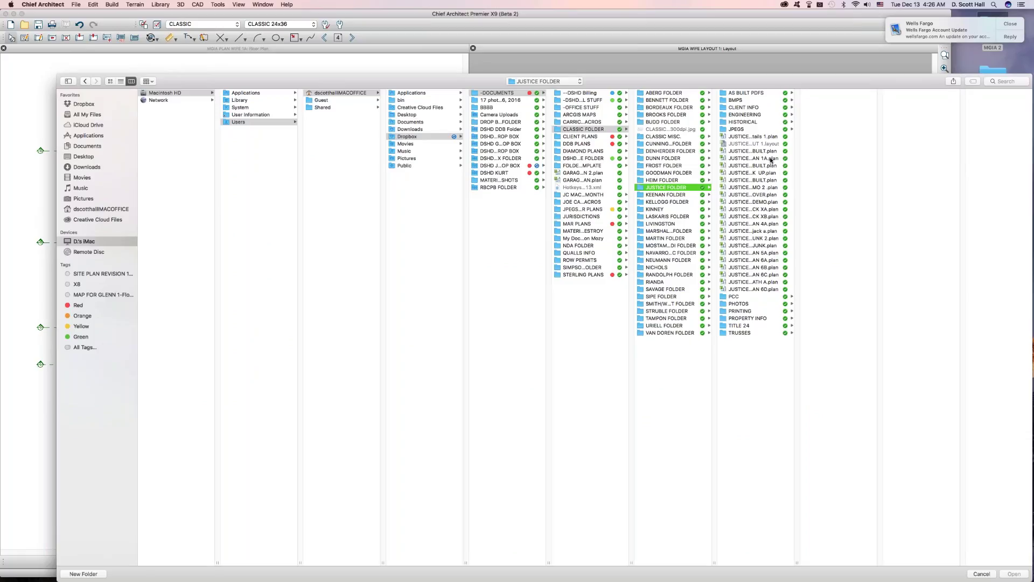
double_click(795, 562)
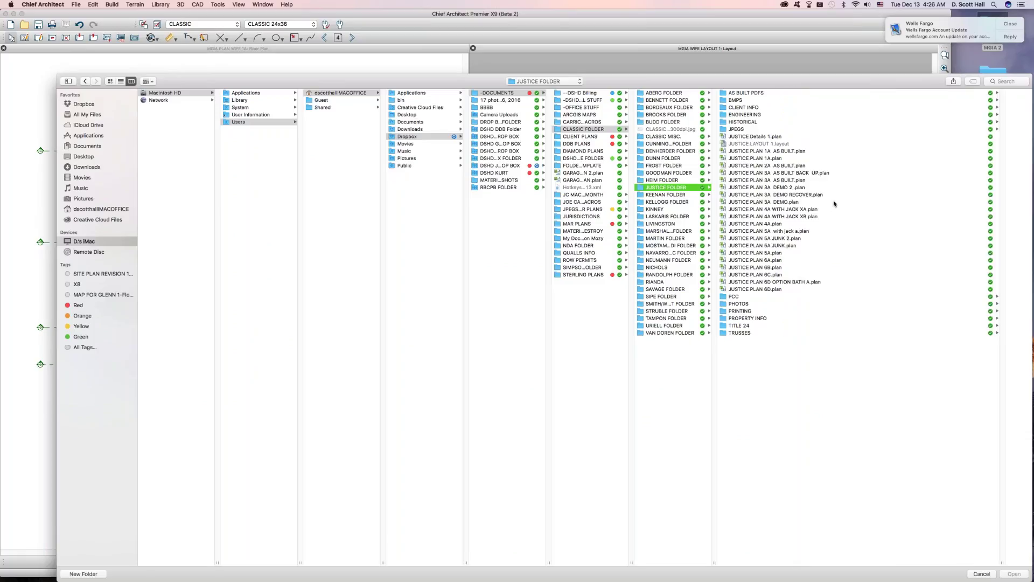
left_click(795, 187)
key("Return")
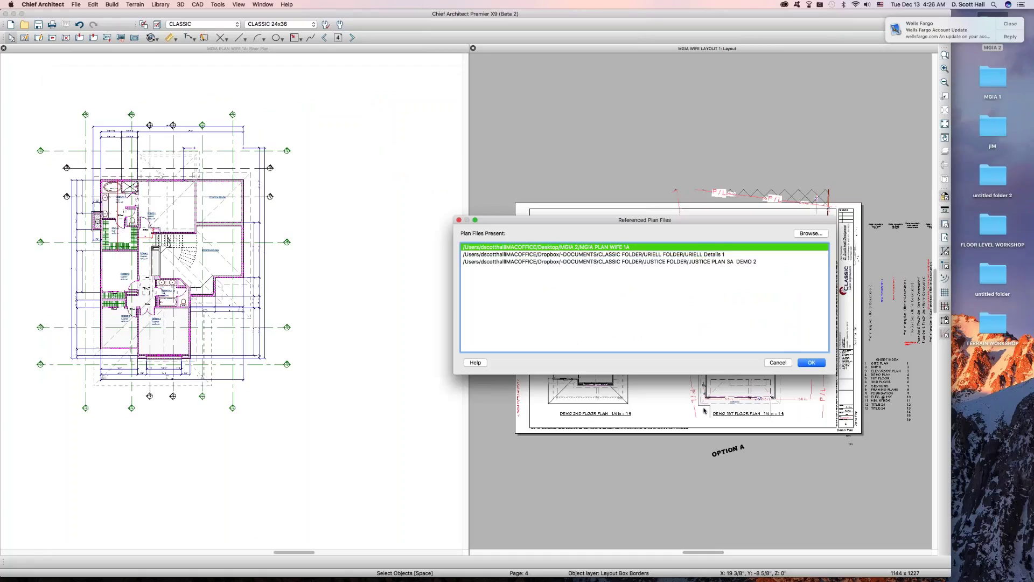
key("Return")
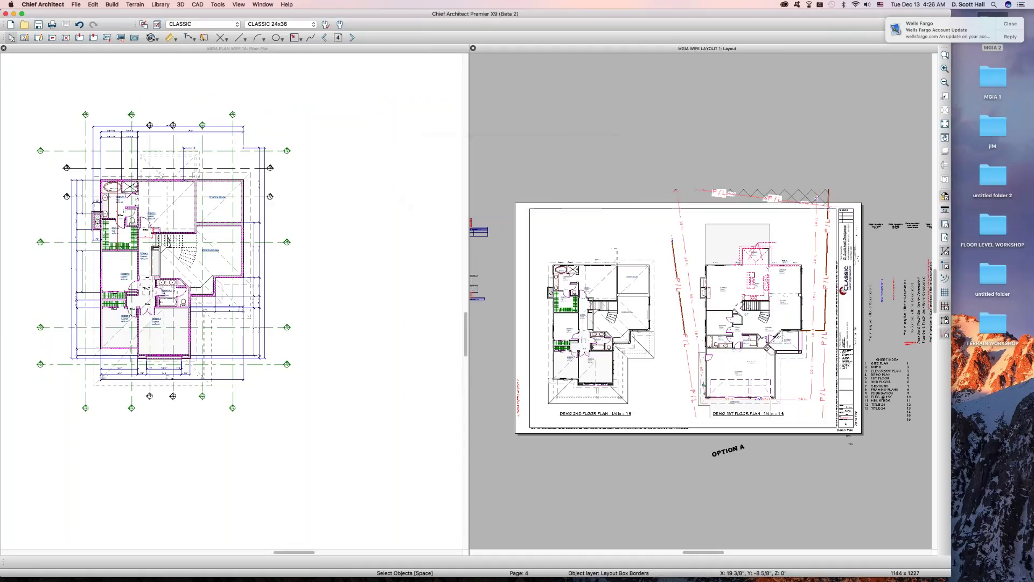
- Examine the demo 1st and 2nd floor plans on layout page 4, including a close view of the 1st floor
left_click(592, 301)
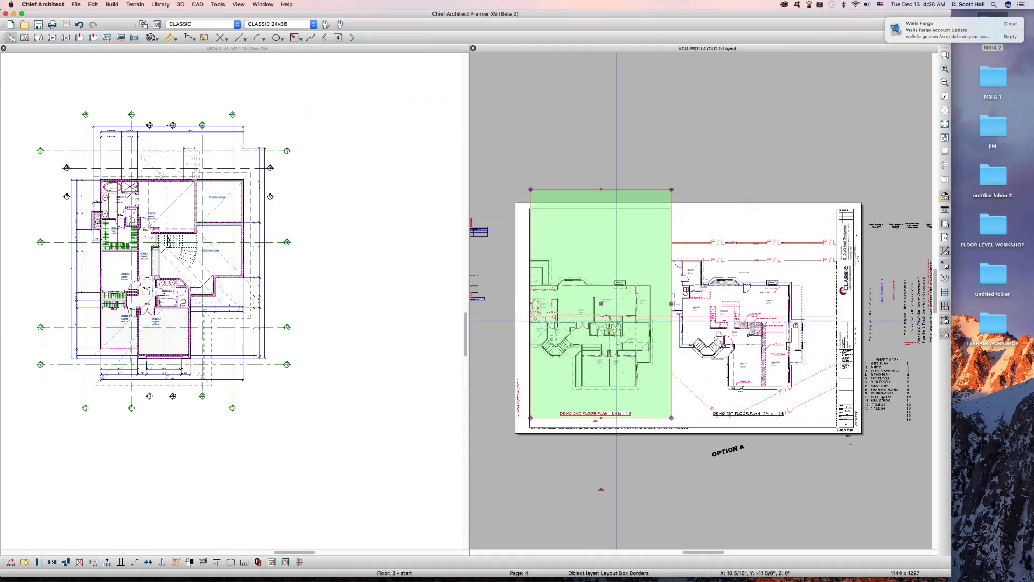
left_click(736, 313)
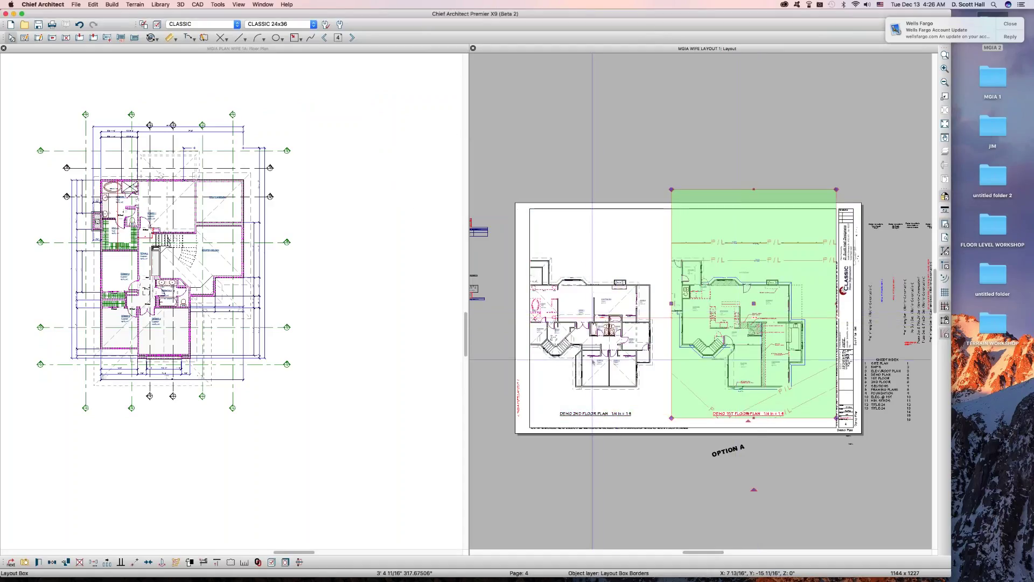
left_click(596, 357)
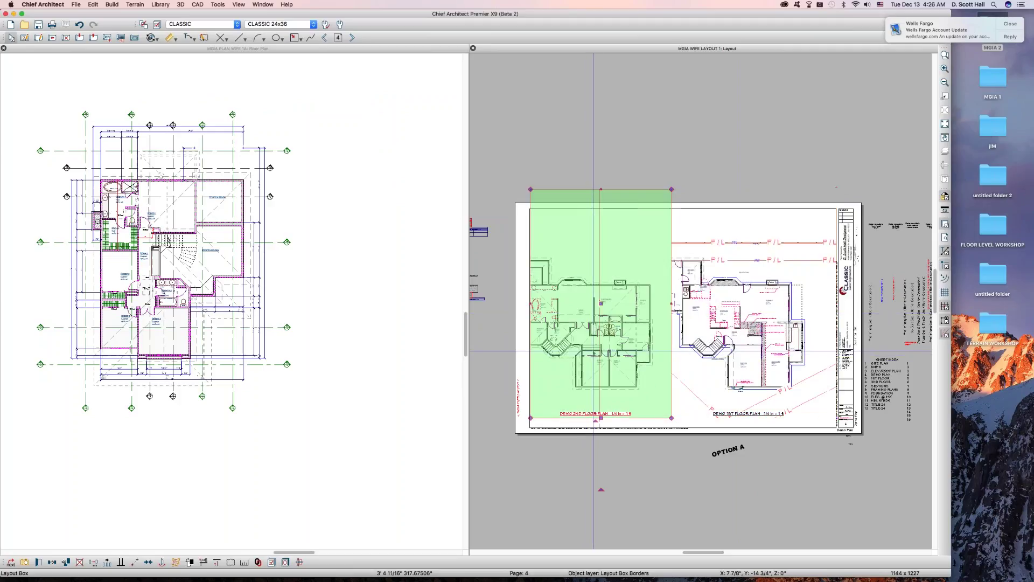
left_click(716, 323)
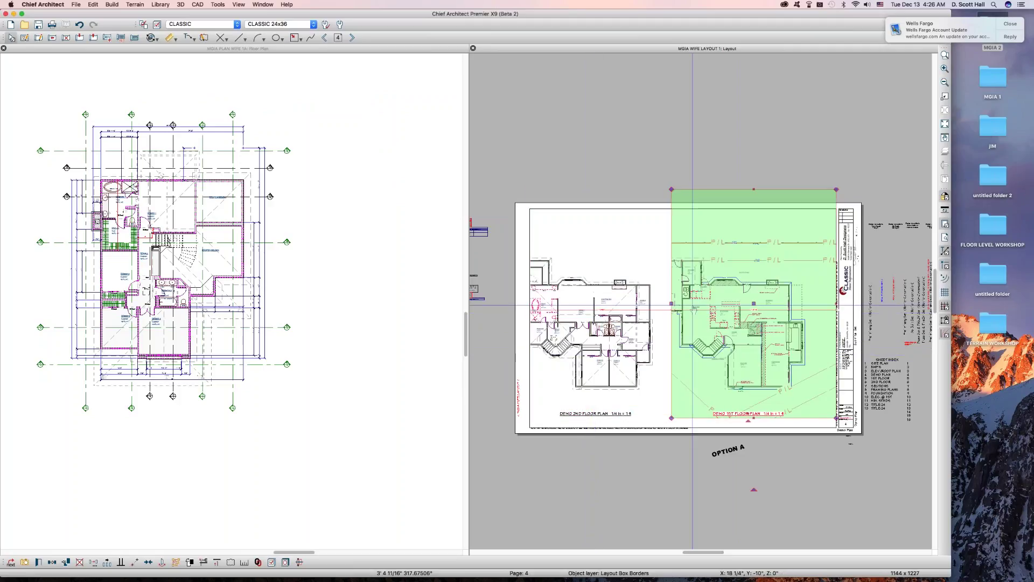
left_click(609, 305)
left_click(736, 317)
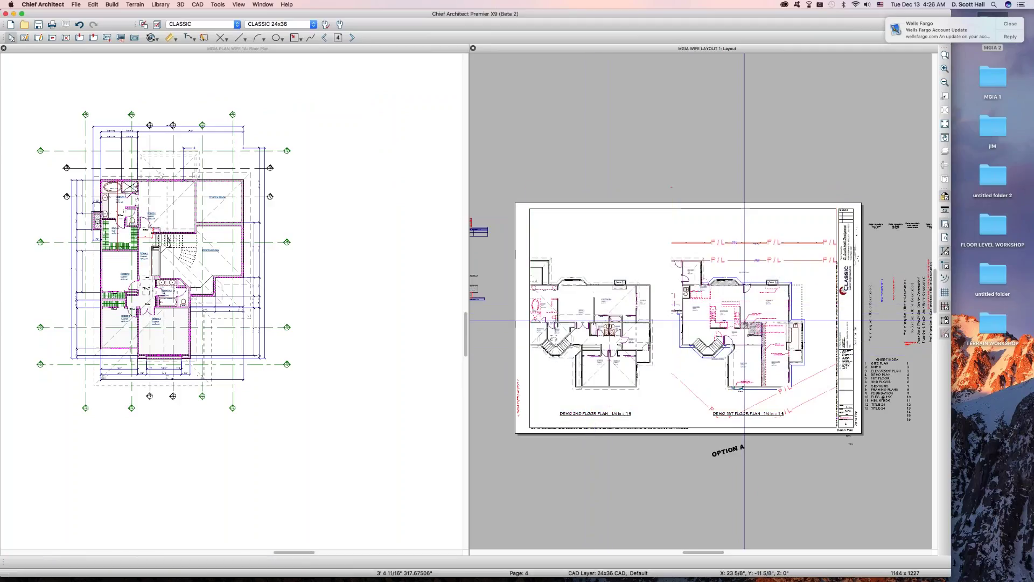
left_click(599, 313)
left_click(732, 308)
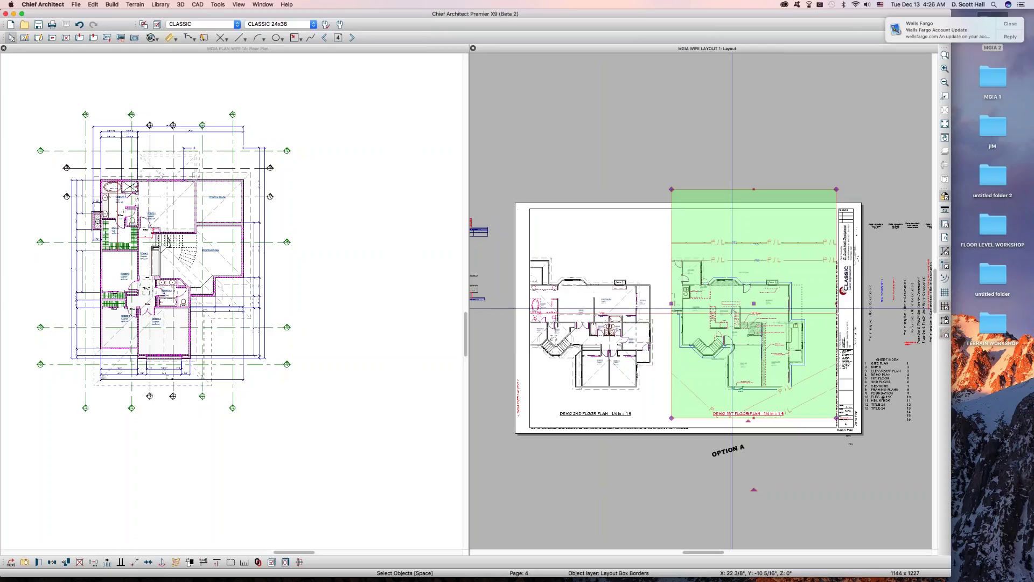
left_click(945, 55)
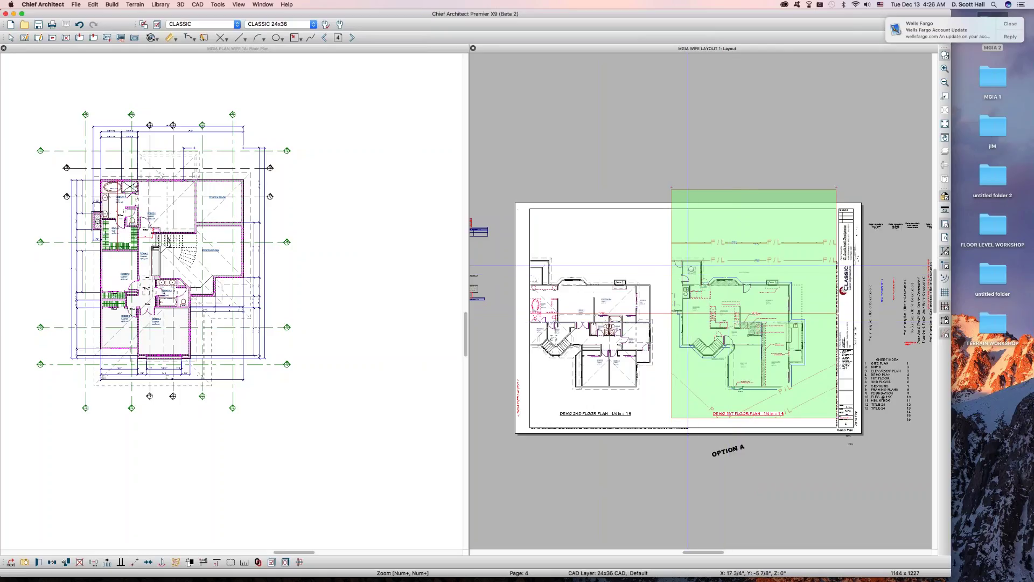
left_click_drag(684, 262, 816, 400)
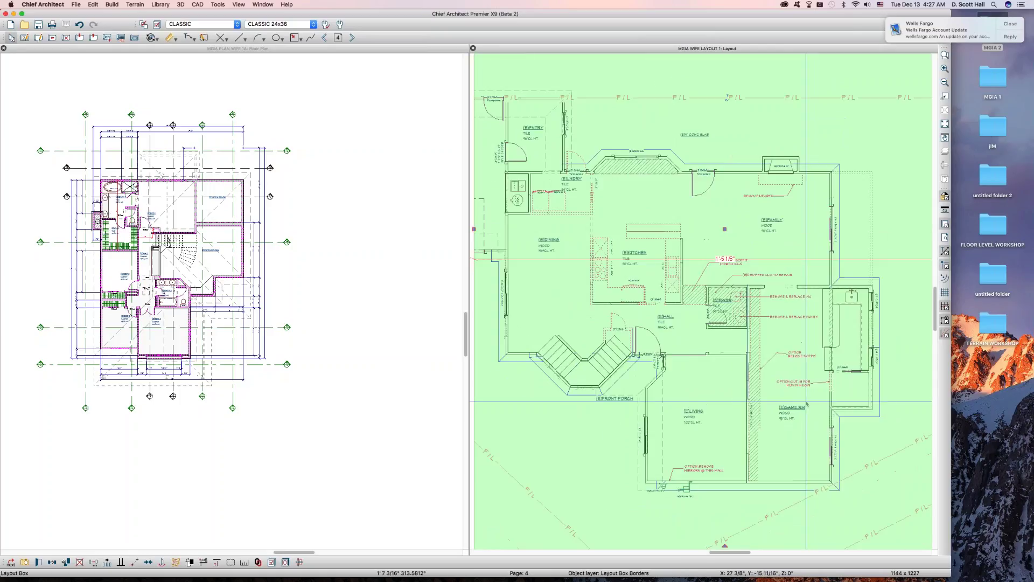
scroll(806, 401, "down", 5)
key("Escape")
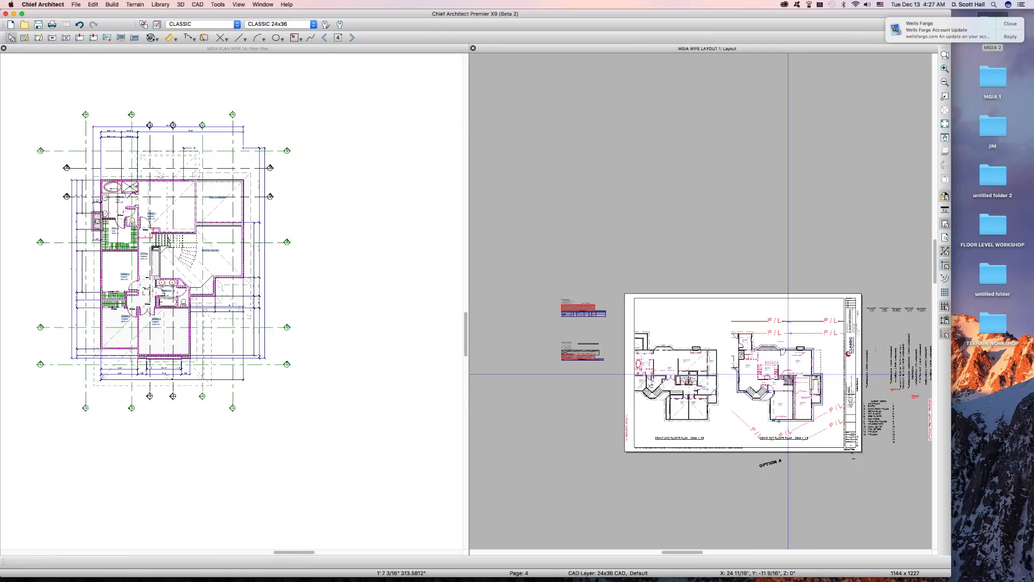
- Replace the referenced JUSTICE PLAN 3A DEMO 2 file with DUNN PLAN 1E DEMO from the DUNN FOLDER in CLASSIC FOLDER
key("r")
left_click(727, 264)
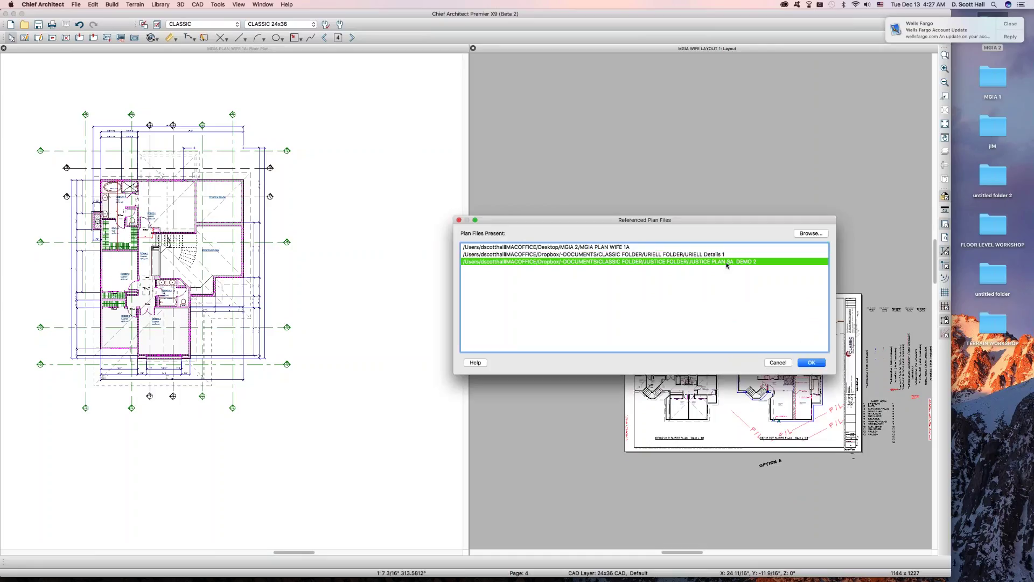
left_click(805, 235)
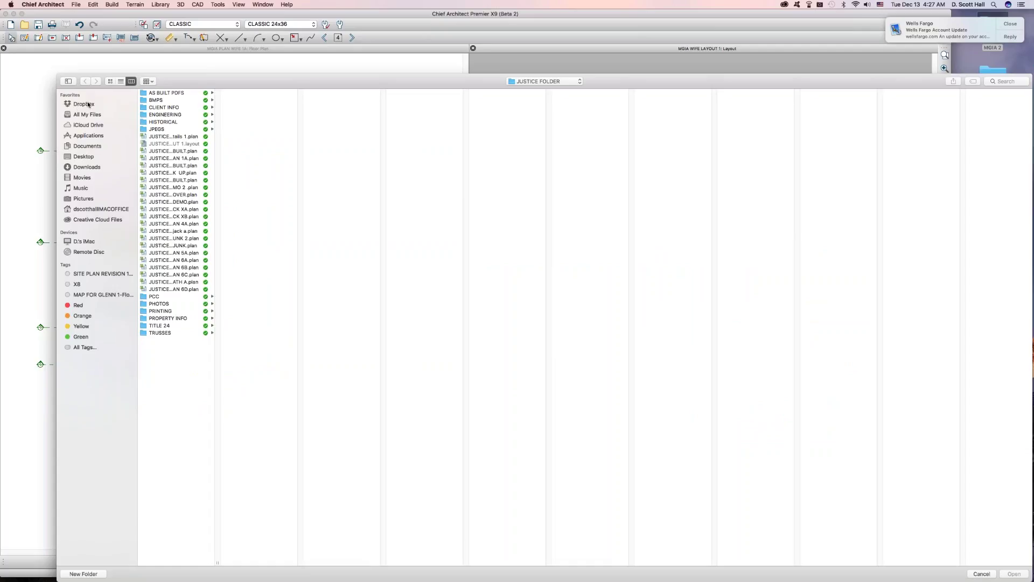
left_click(87, 104)
left_click(173, 93)
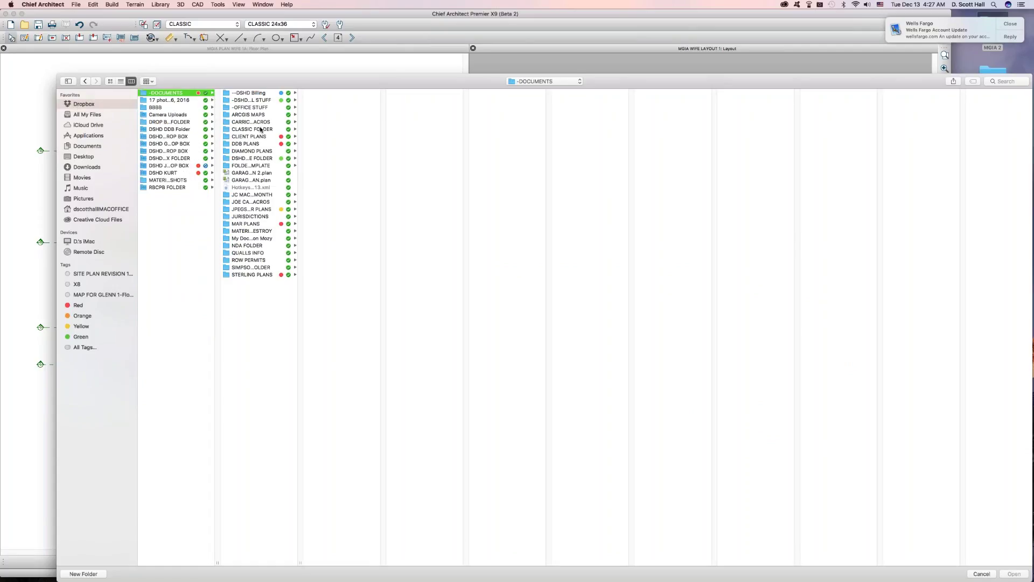
left_click(260, 130)
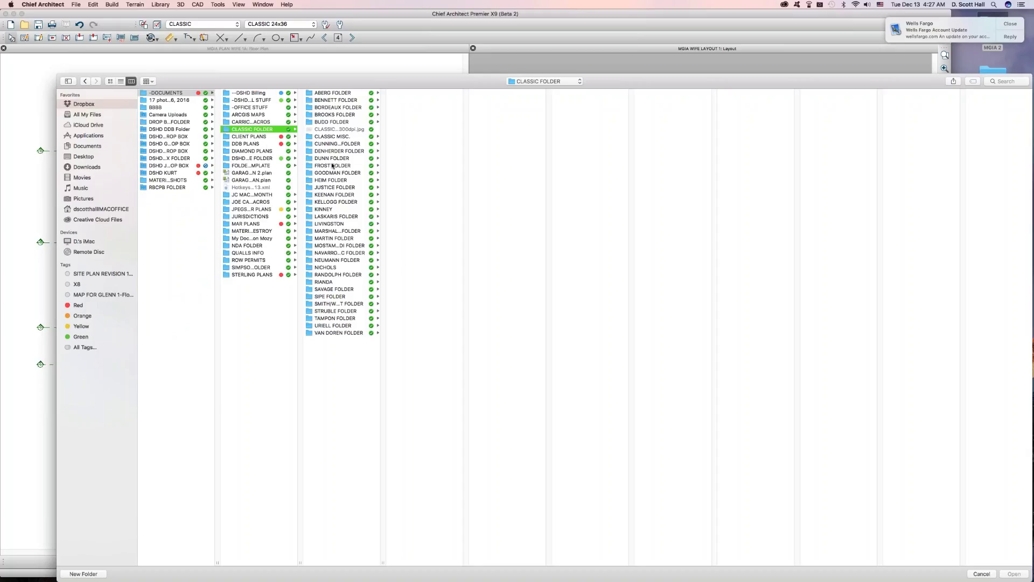
left_click(333, 158)
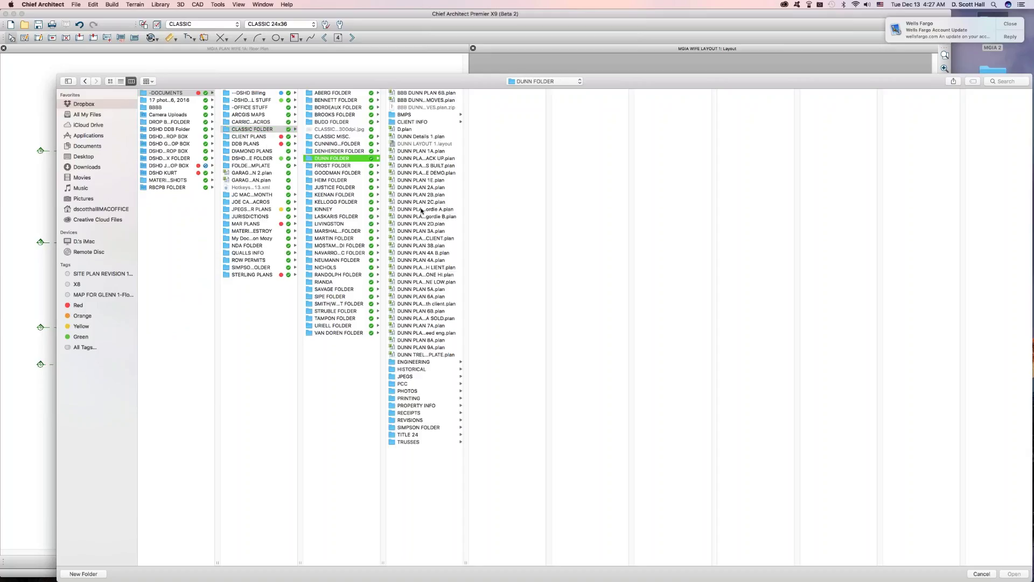
left_click(437, 173)
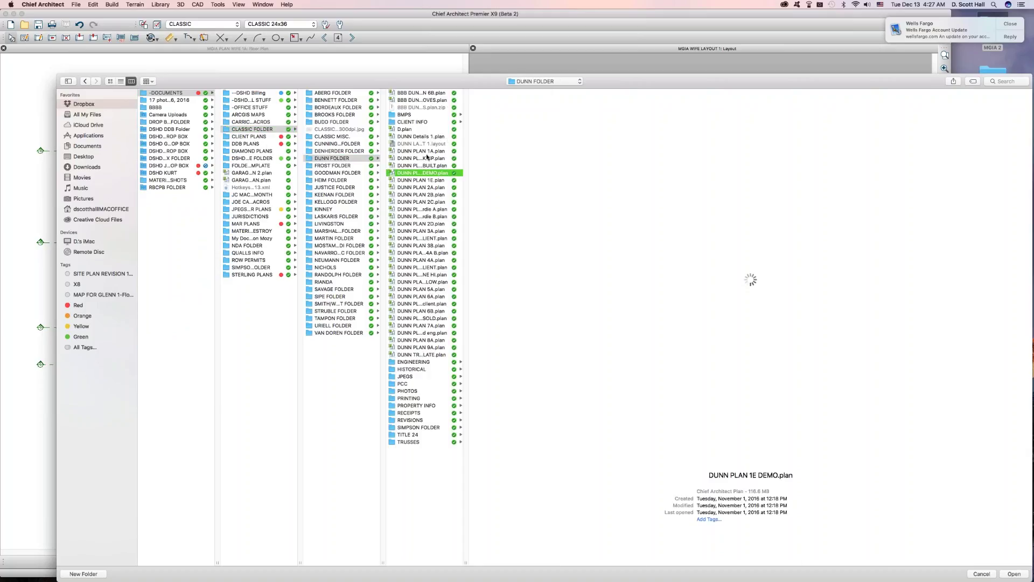
key("Return")
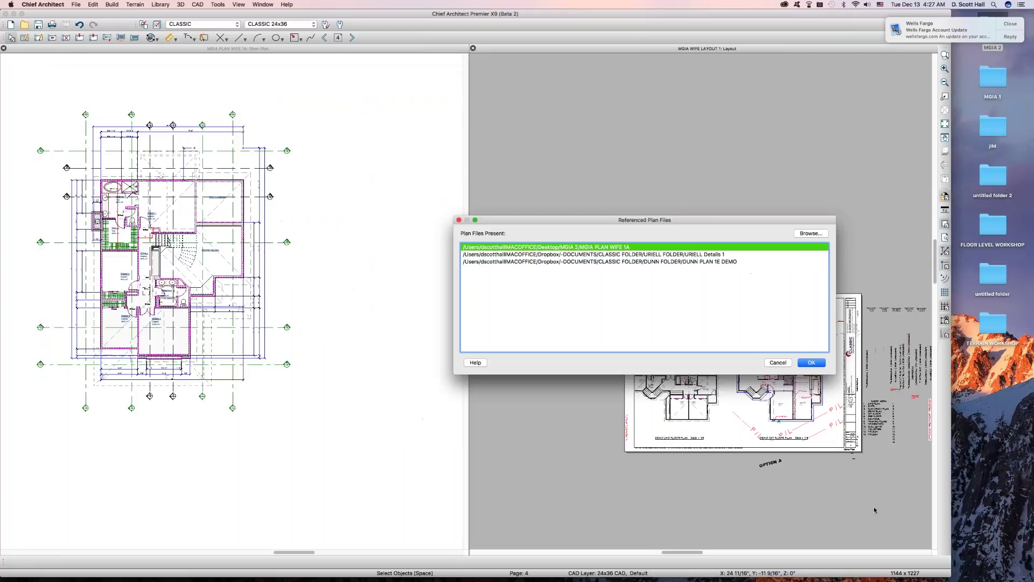
left_click(810, 363)
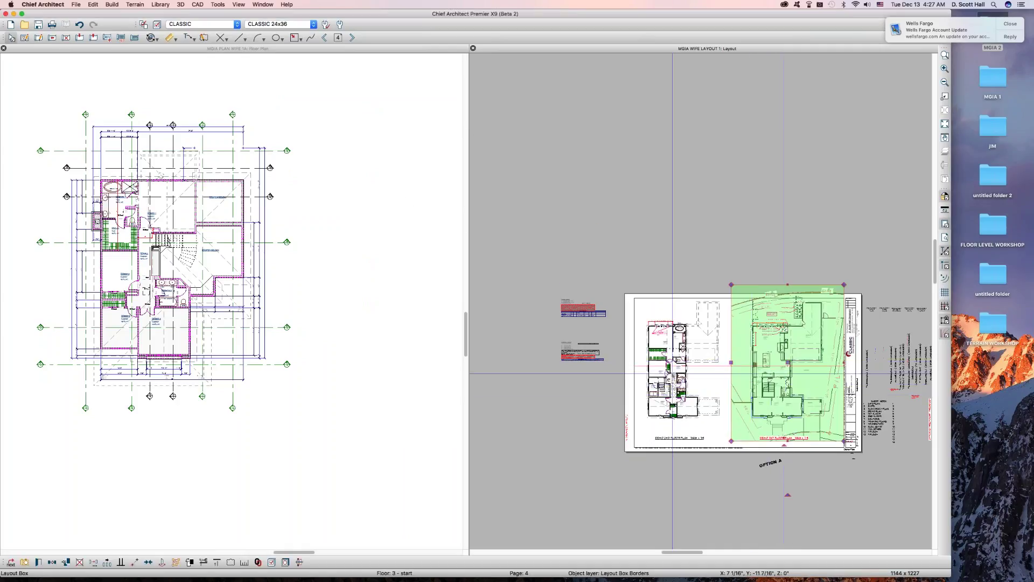
left_click(663, 378)
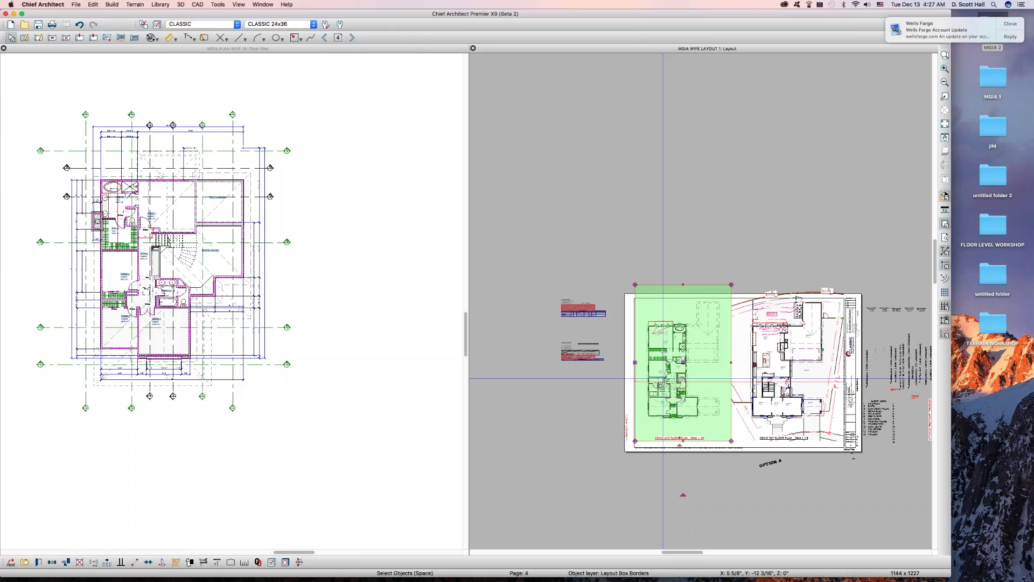
left_click(600, 214)
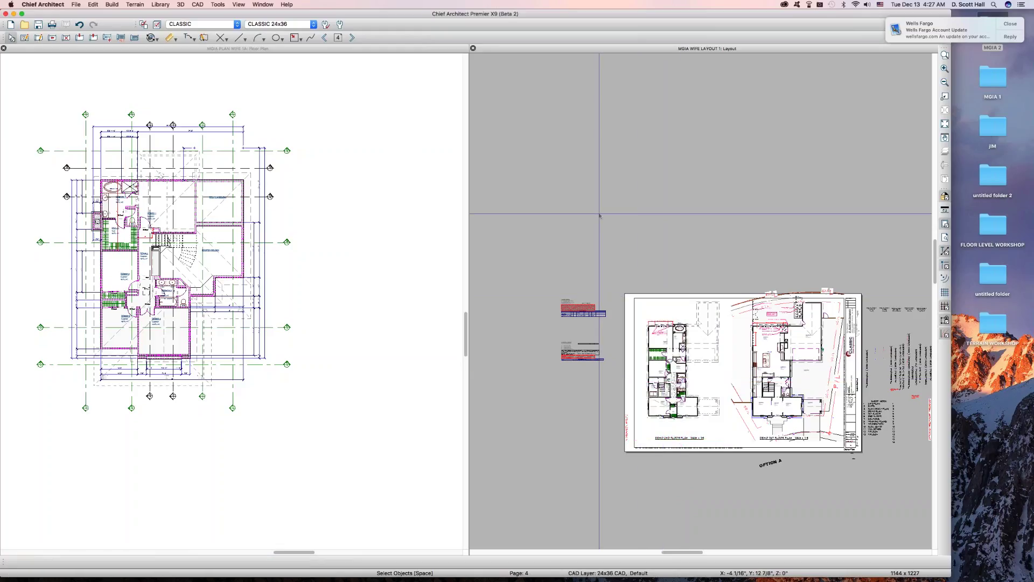
left_click(711, 340)
left_click(666, 186)
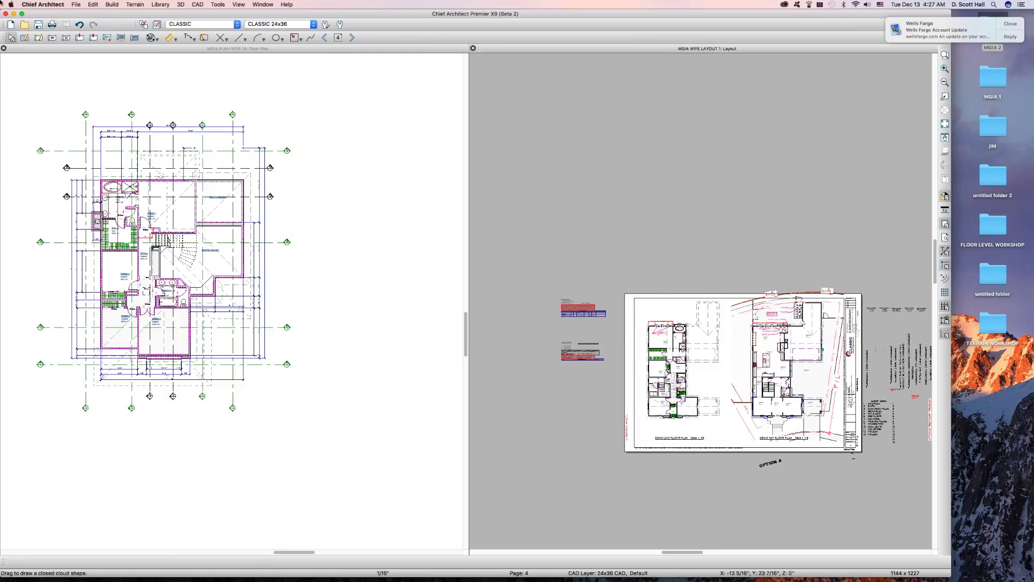
key("ctrl+Up")
left_click(689, 252)
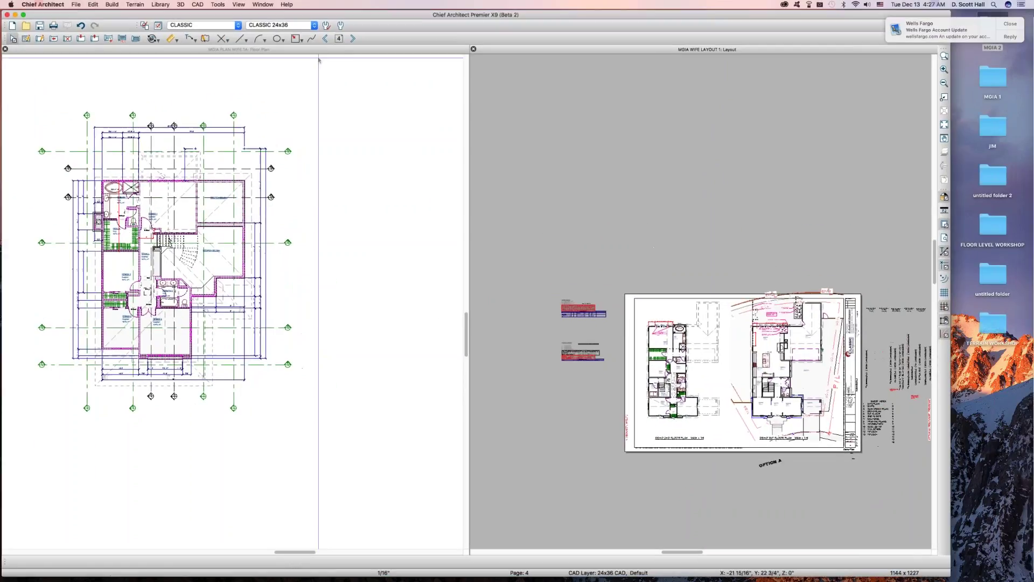
key("ctrl+Up")
left_click(602, 232)
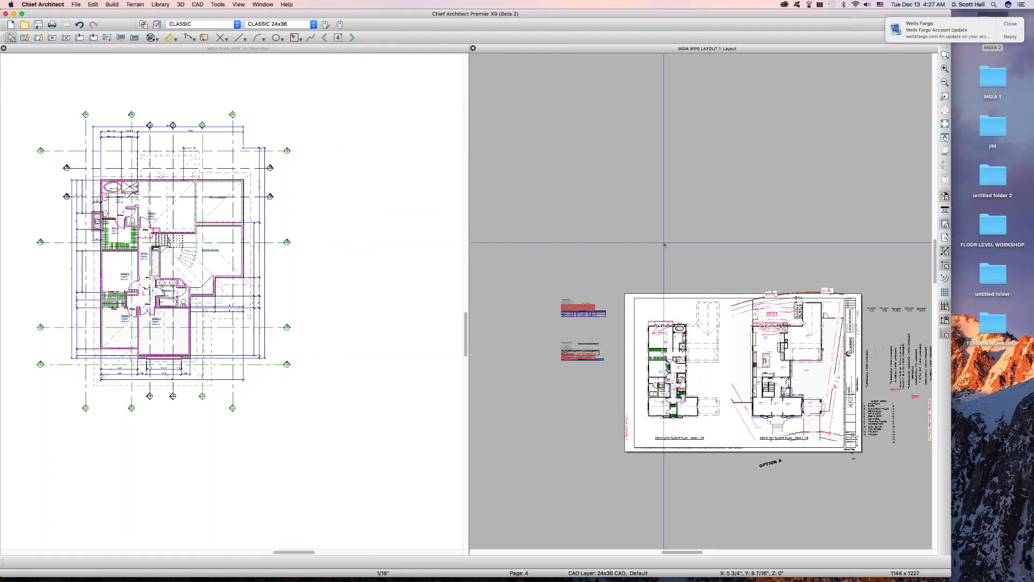
key("p")
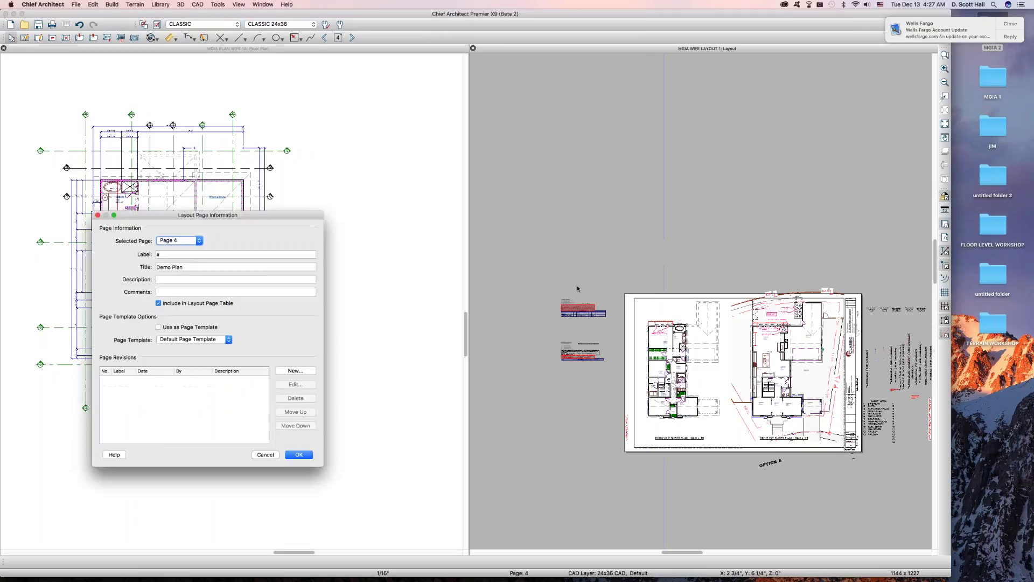
left_click(266, 453)
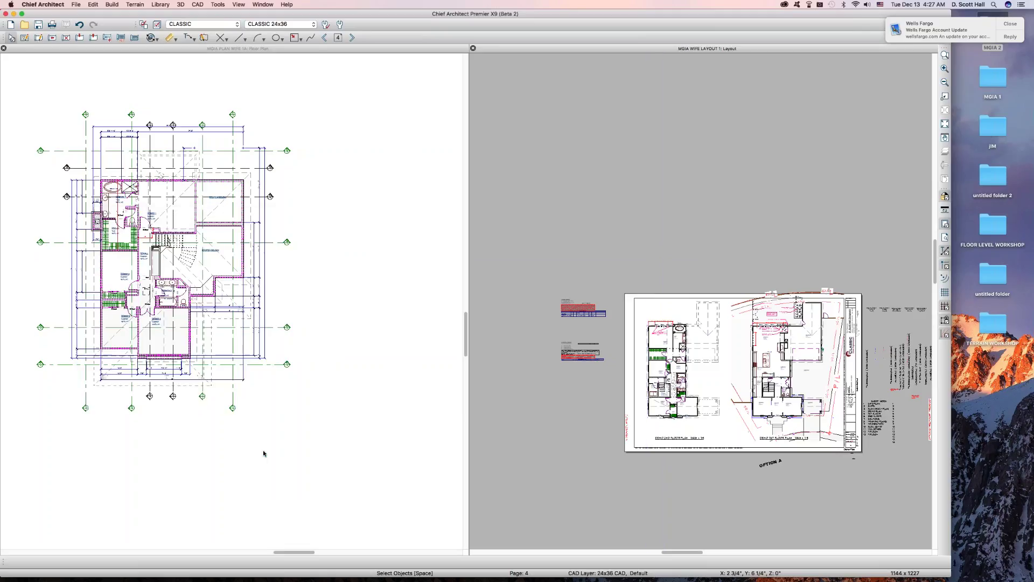
- Replace the referenced DUNN PLAN 1E DEMO file with LI MANDRI PLAN 1D DEMO from the LI MANDRI FOLDER in DIAMOND PLANS
left_click(218, 4)
left_click(234, 22)
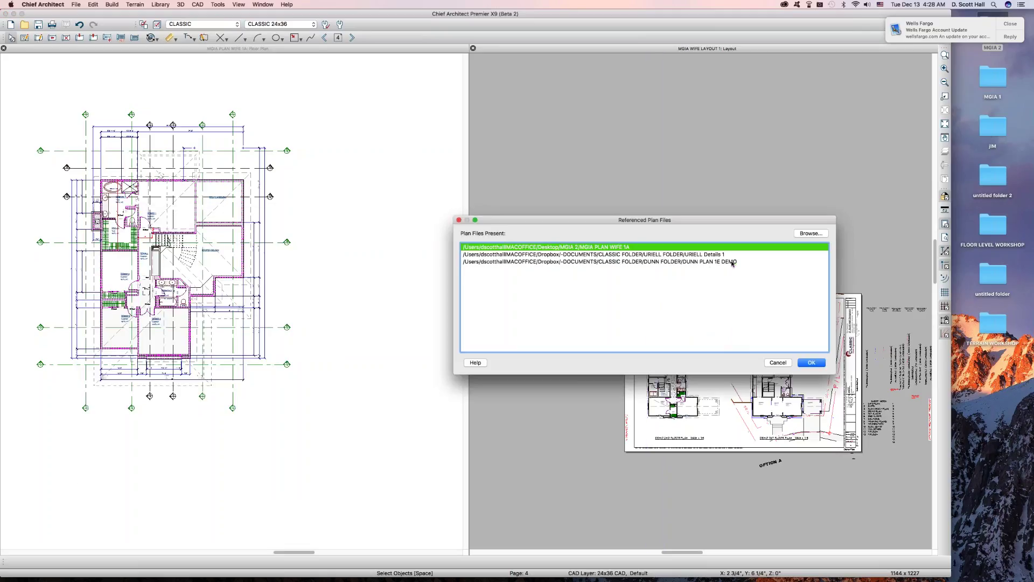
left_click(733, 263)
left_click(810, 233)
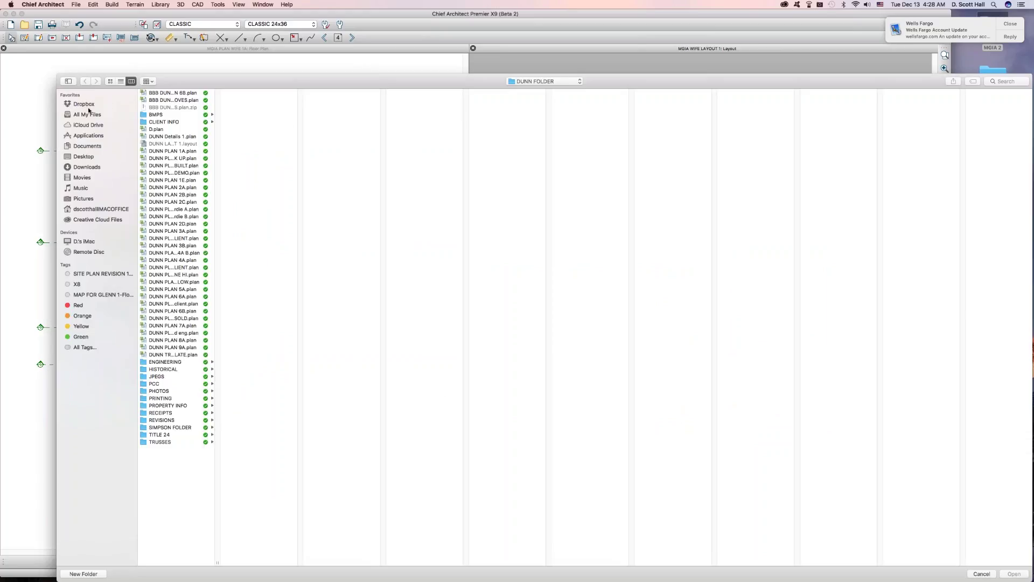
left_click(81, 104)
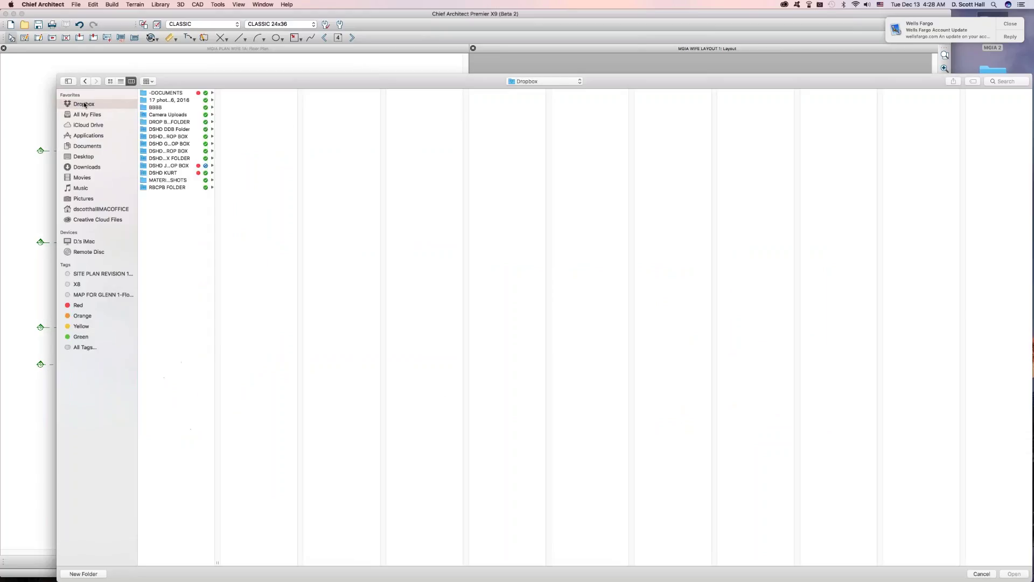
left_click(167, 93)
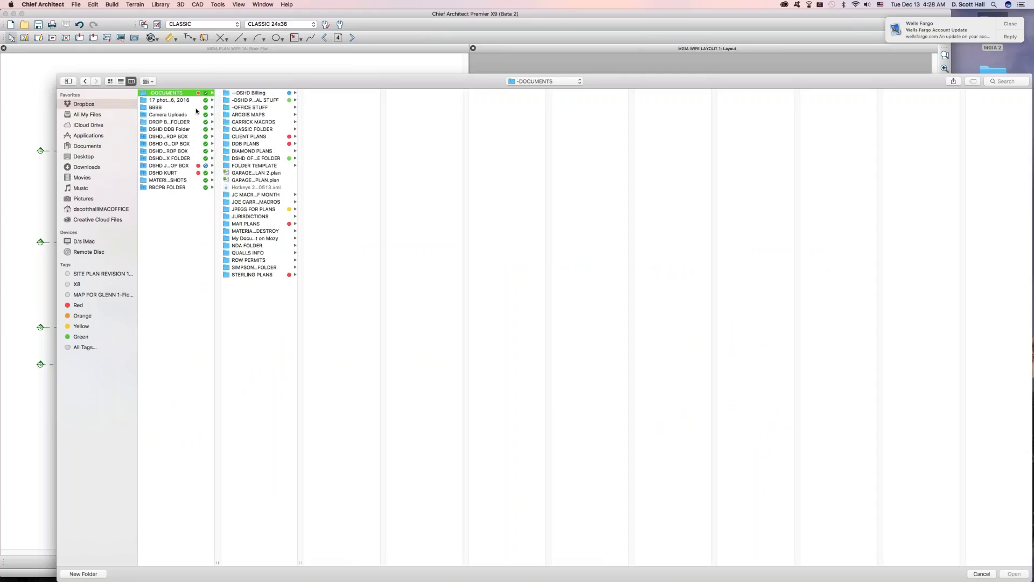
left_click(263, 152)
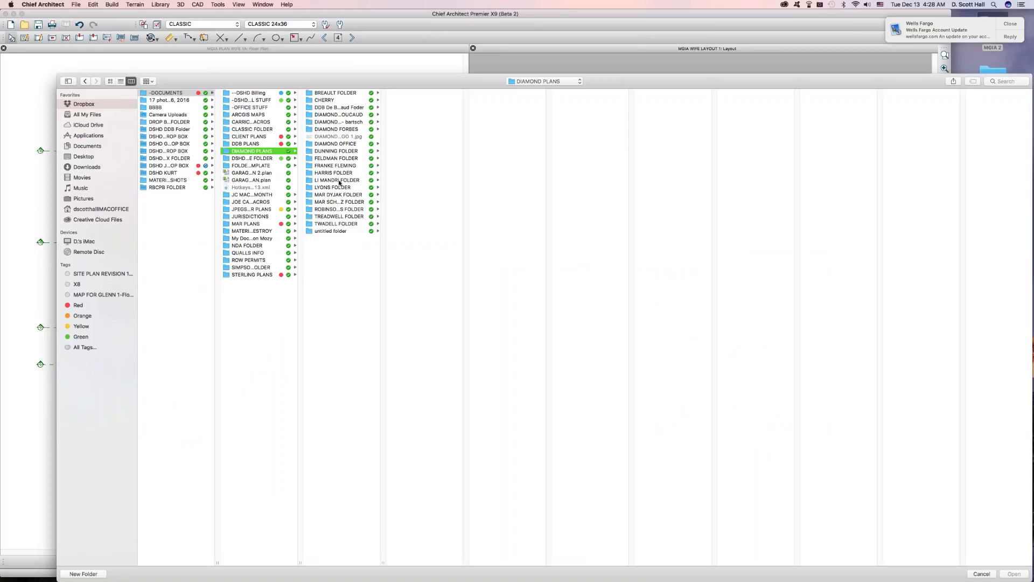
left_click(340, 180)
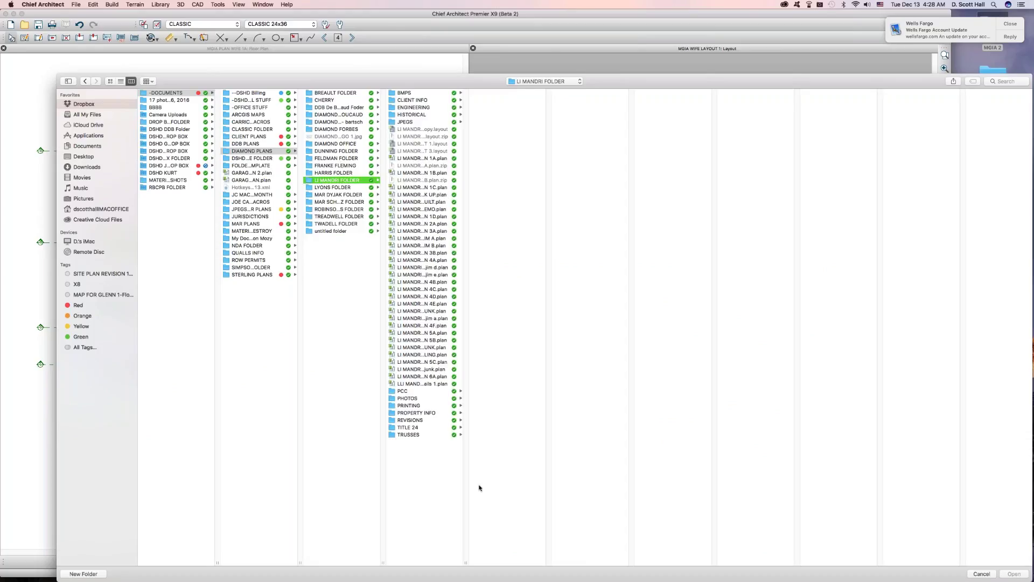
left_click(439, 210)
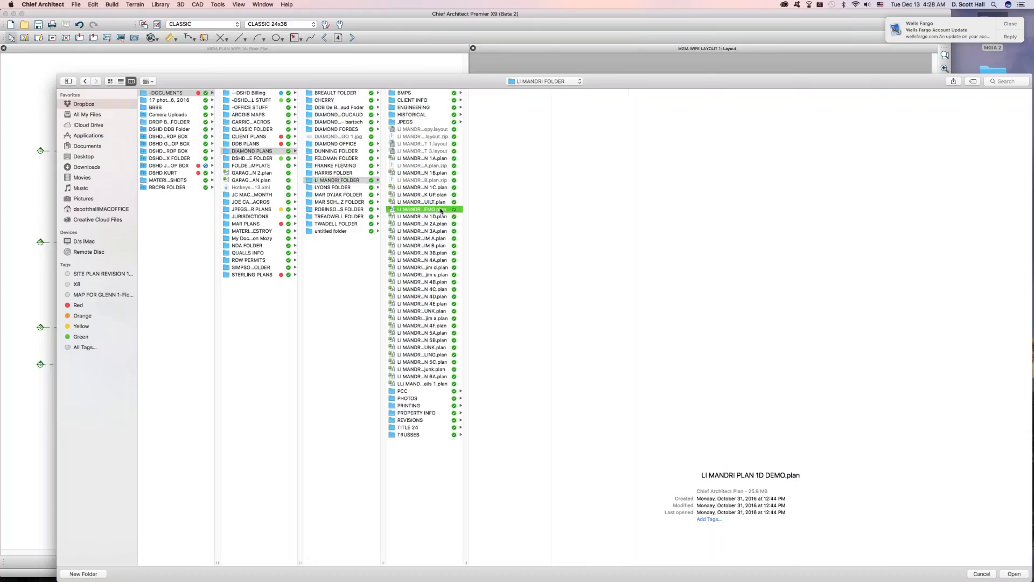
double_click(440, 210)
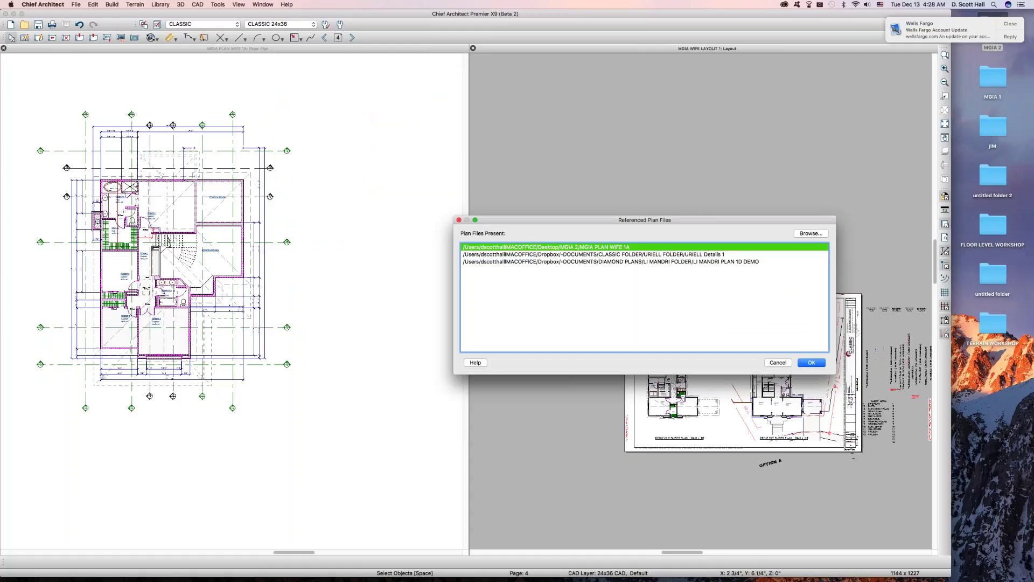
left_click(806, 364)
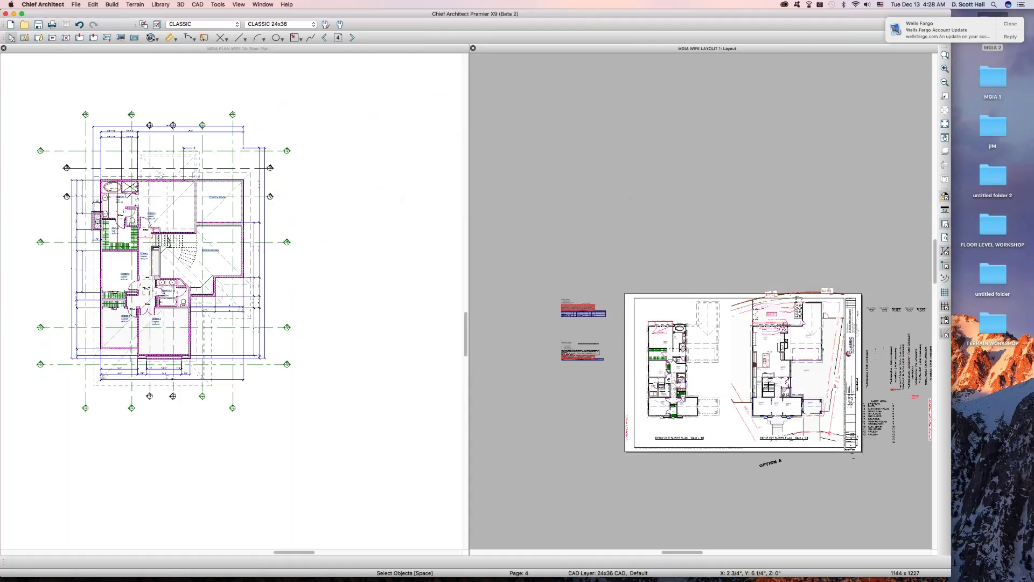
- Widen the demo 2nd floor plan's layout box about 4 inches past the sheet's left border, and select both demo plan boxes in turn
left_click(695, 350)
left_click(776, 376)
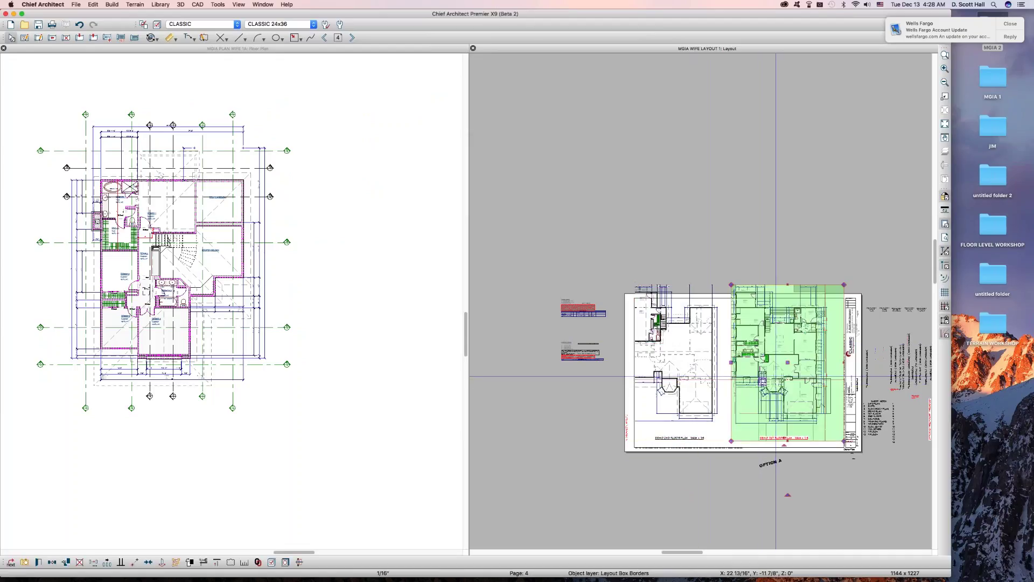
left_click(666, 370)
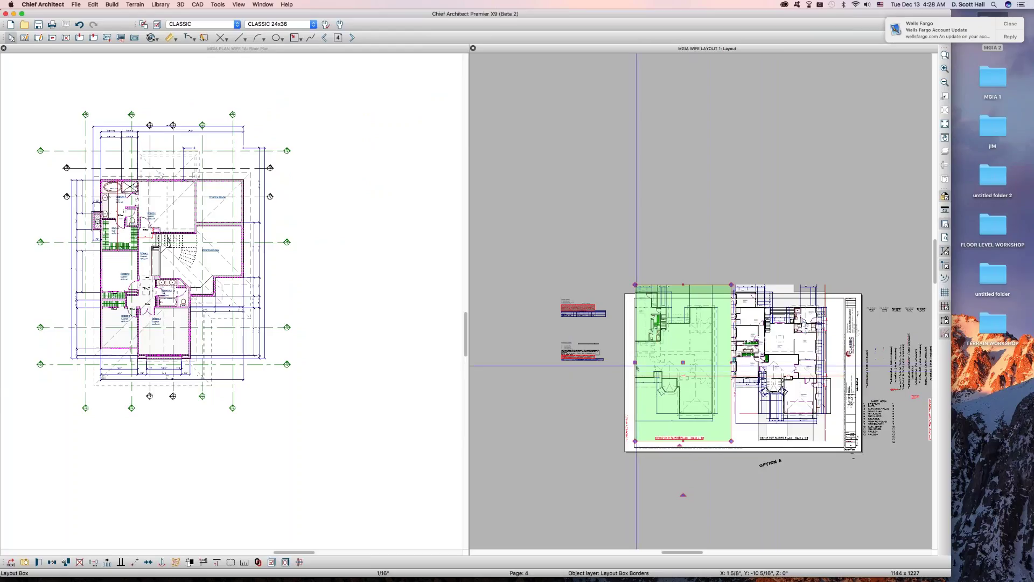
left_click_drag(635, 361, 608, 369)
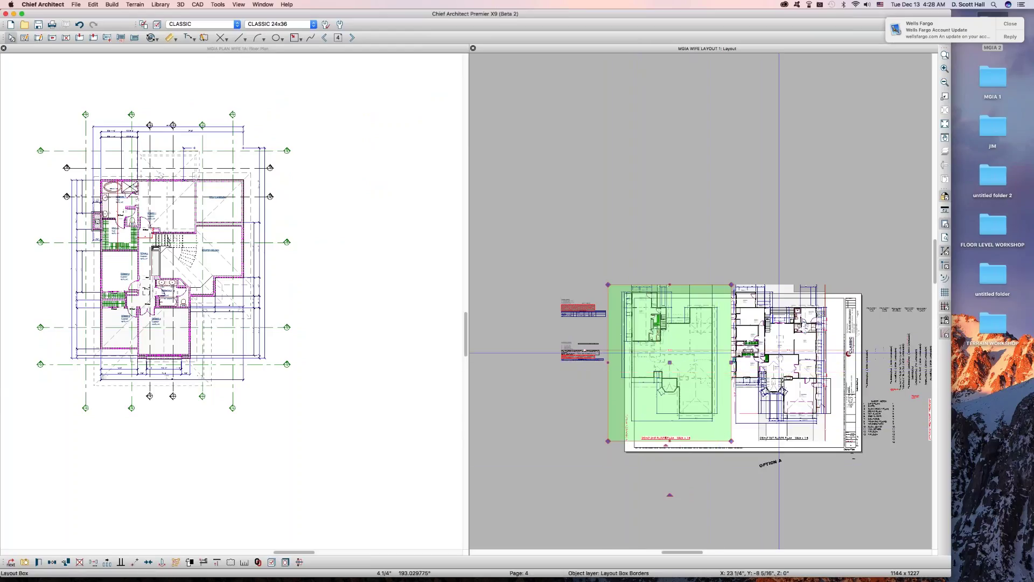
left_click(788, 372)
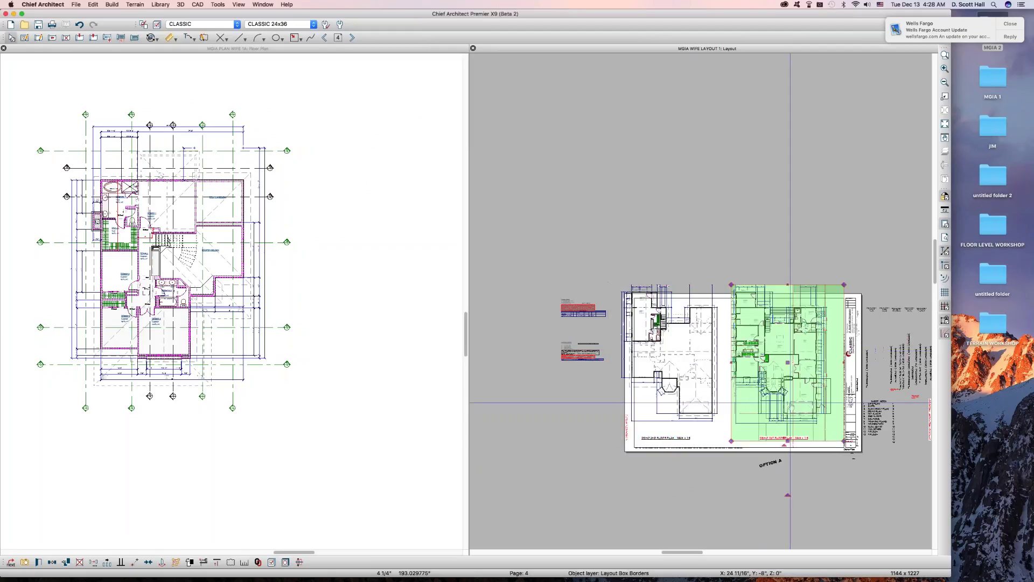
left_click(683, 364)
left_click(796, 367)
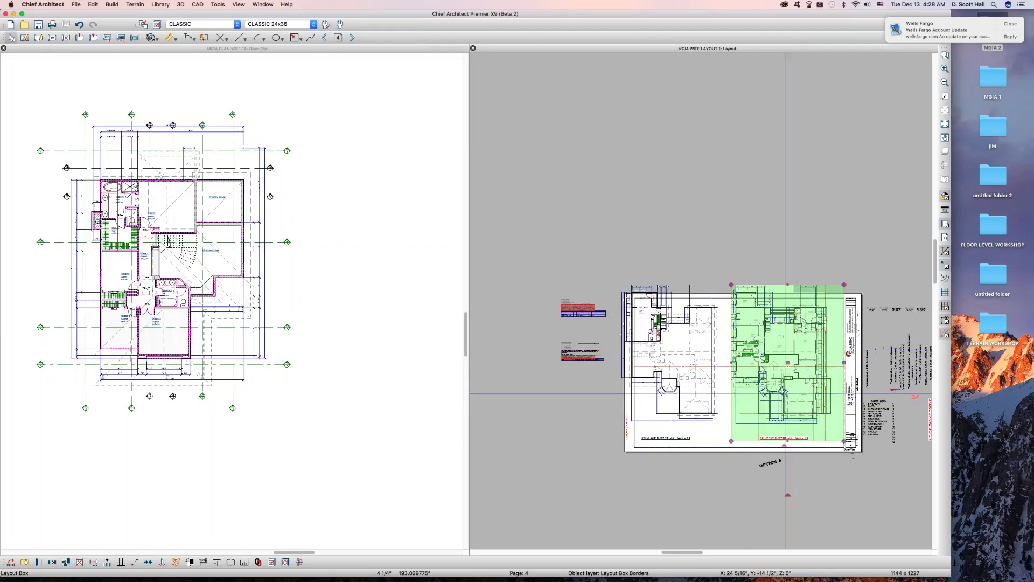